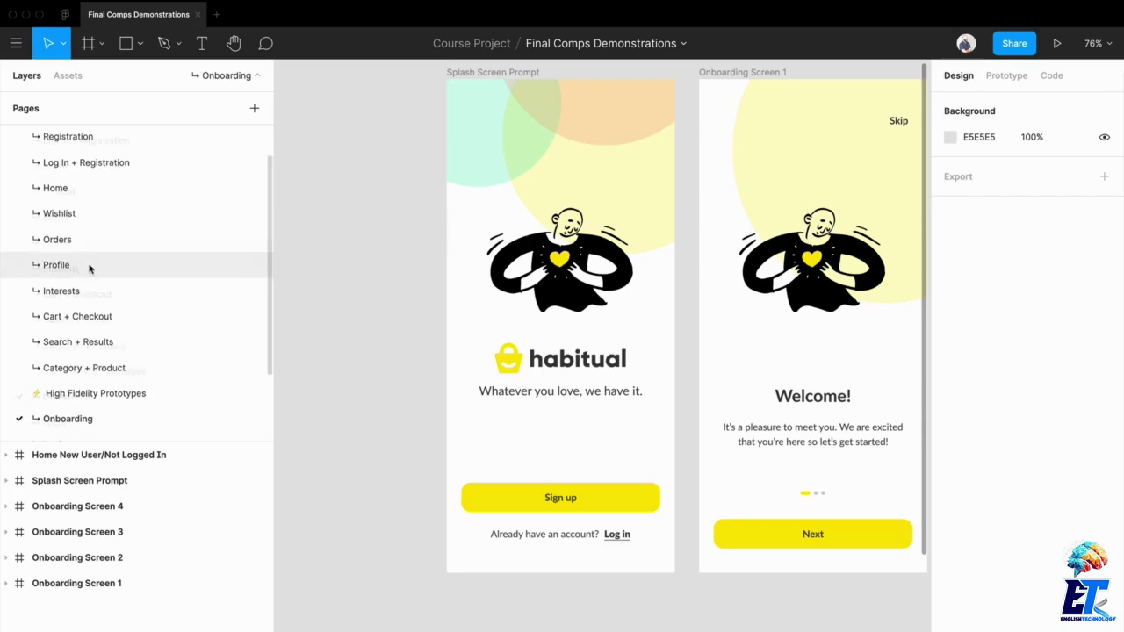
# Step: Review the page list and look over the onboarding frames from Splash Screen Prompt to the Home New User frame
pyautogui.scroll(-2, 90, 266)
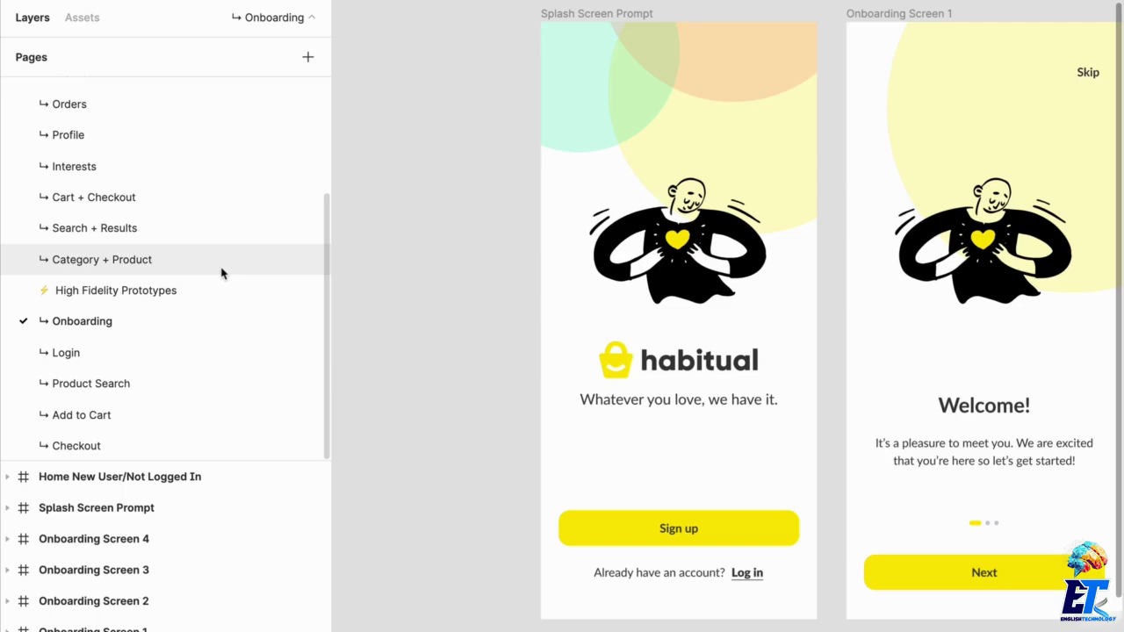
pyautogui.moveTo(765, 339); pyautogui.dragTo(811, 261)
pyautogui.scroll(-5, 702, 369)
pyautogui.click(537, 162)
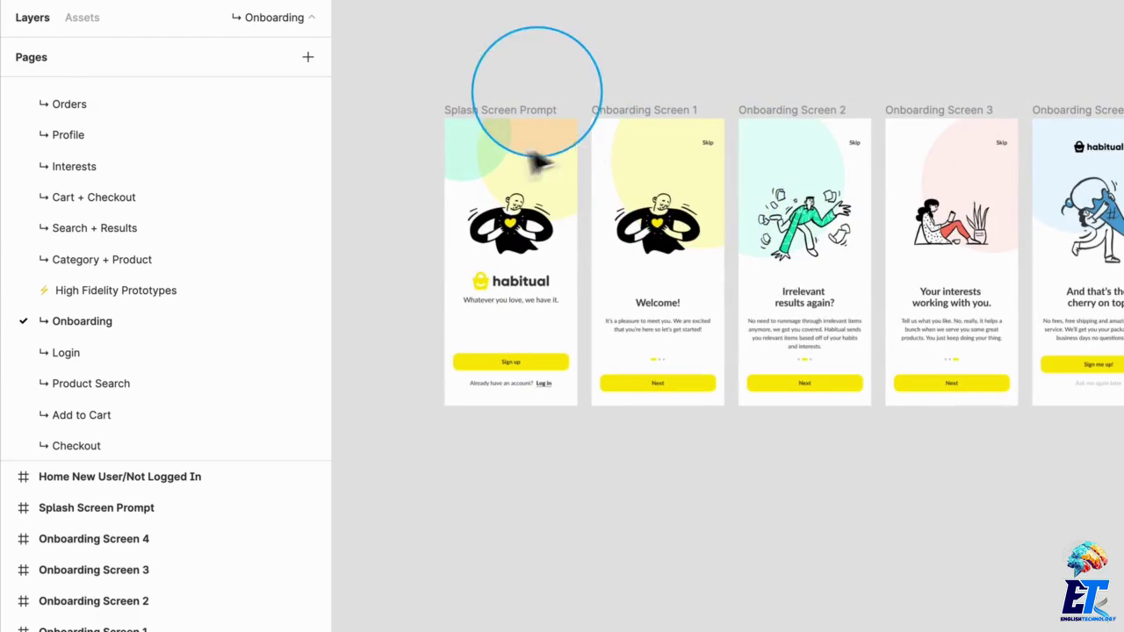
pyautogui.click(680, 239)
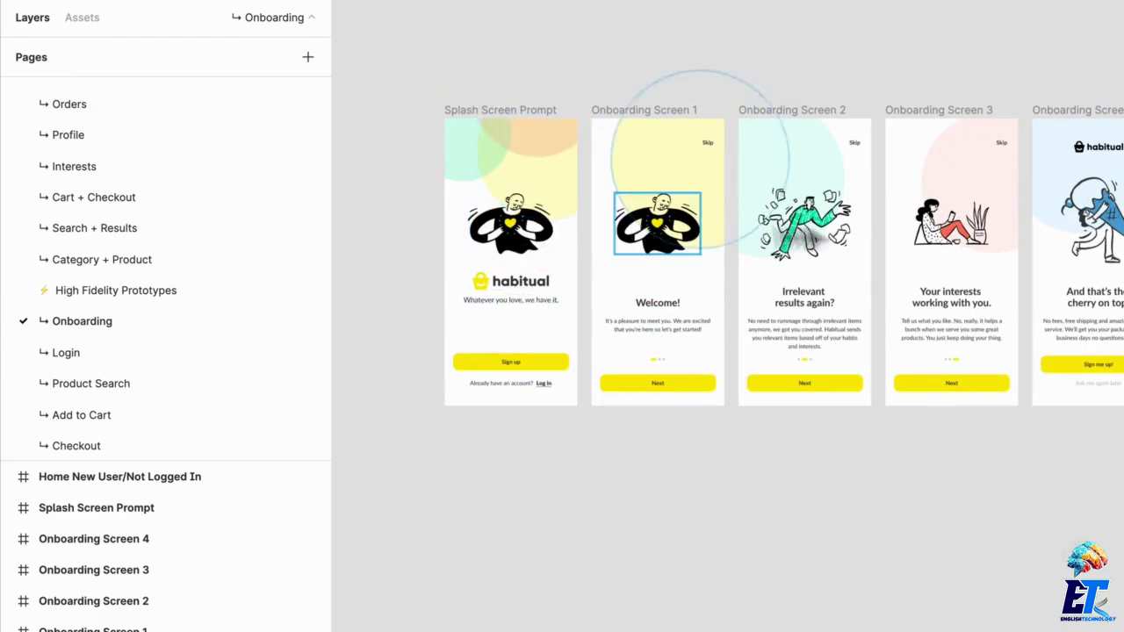
pyautogui.moveTo(958, 240); pyautogui.dragTo(665, 258)
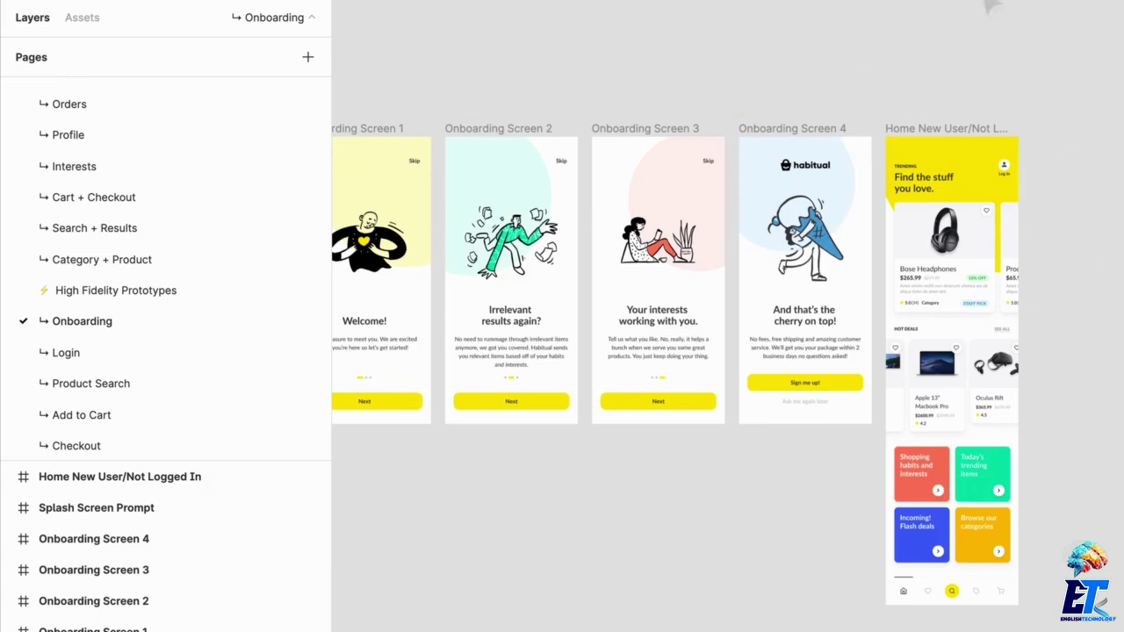
pyautogui.moveTo(810, 111); pyautogui.dragTo(986, 126)
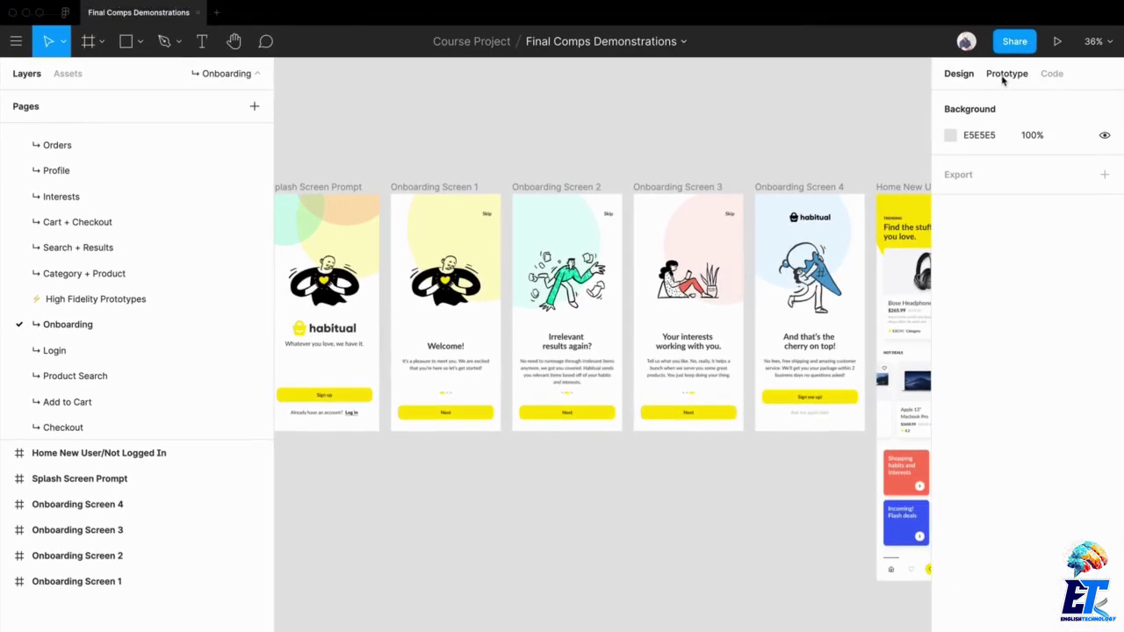
# Step: Show the prototype connections and examine the Splash Screen Prompt frame's link from its Sign up button
pyautogui.click(1004, 77)
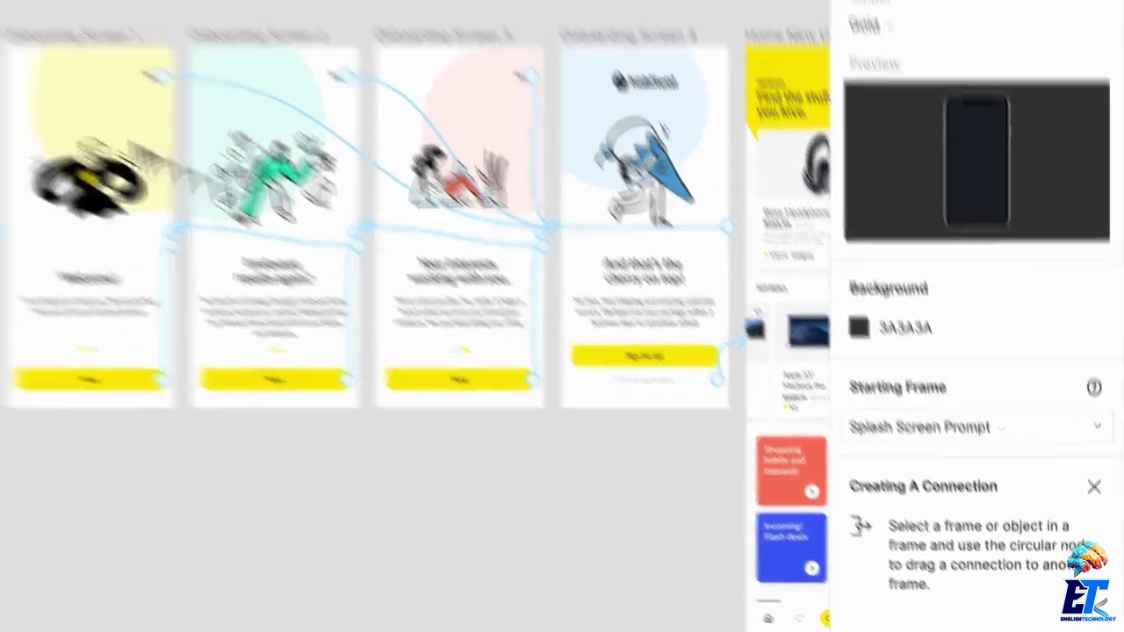
pyautogui.moveTo(115, 117); pyautogui.dragTo(308, 66)
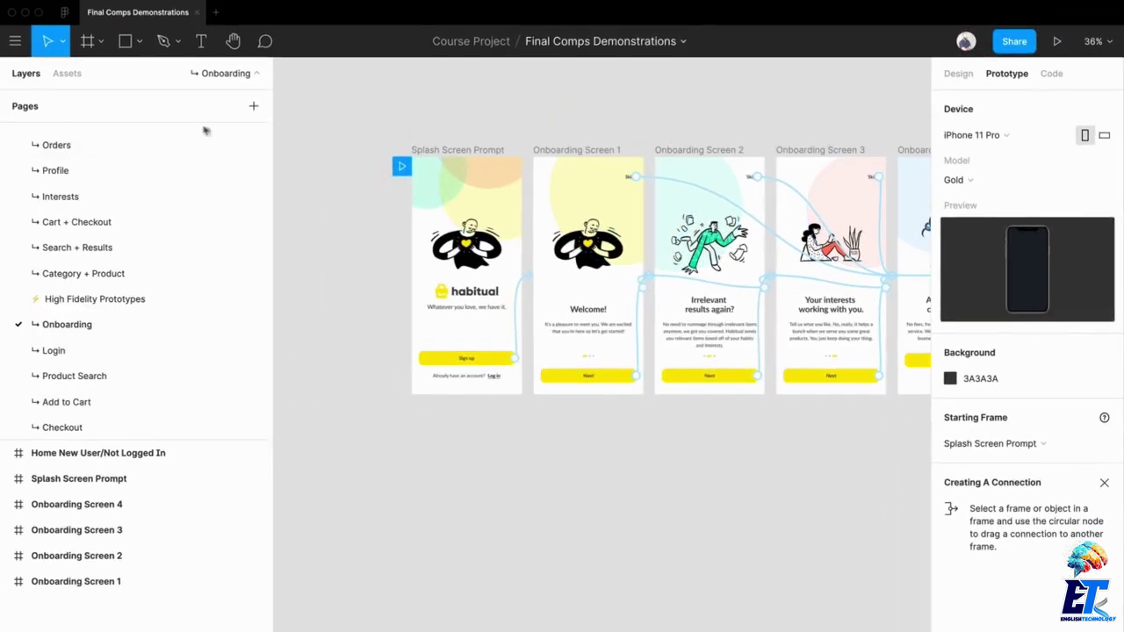
pyautogui.click(453, 153)
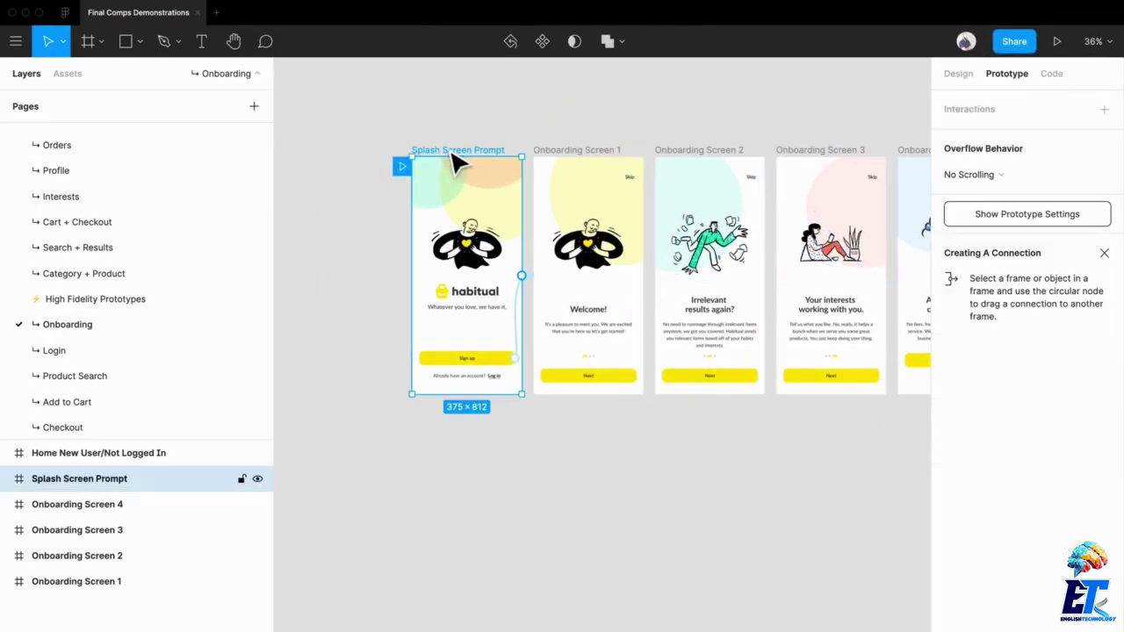
pyautogui.scroll(5, 446, 326)
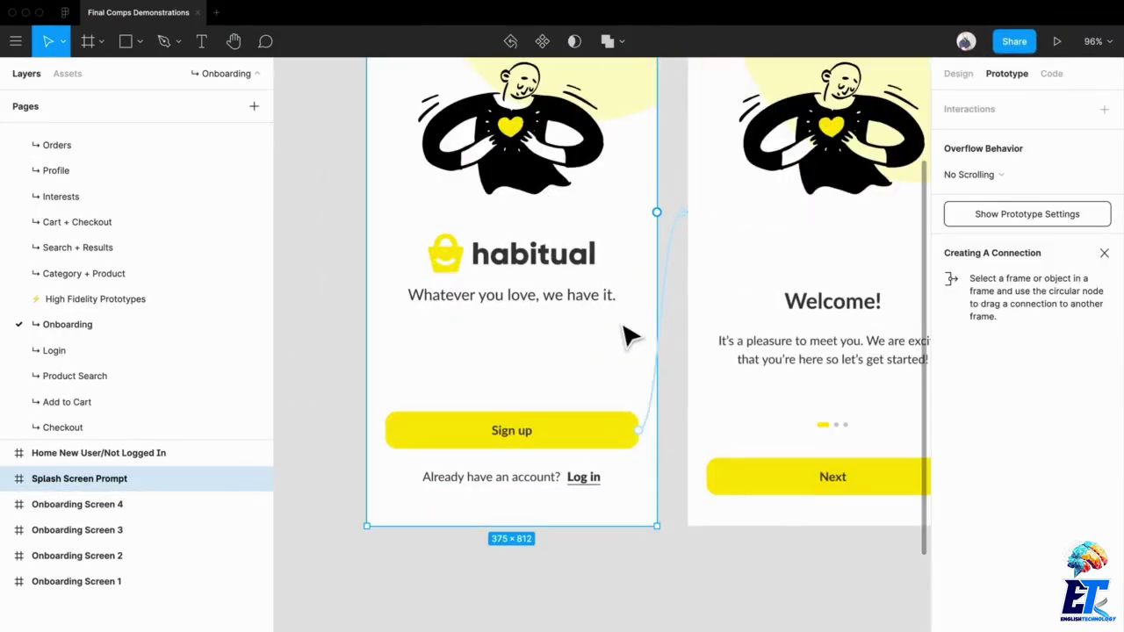
pyautogui.scroll(1, 630, 334)
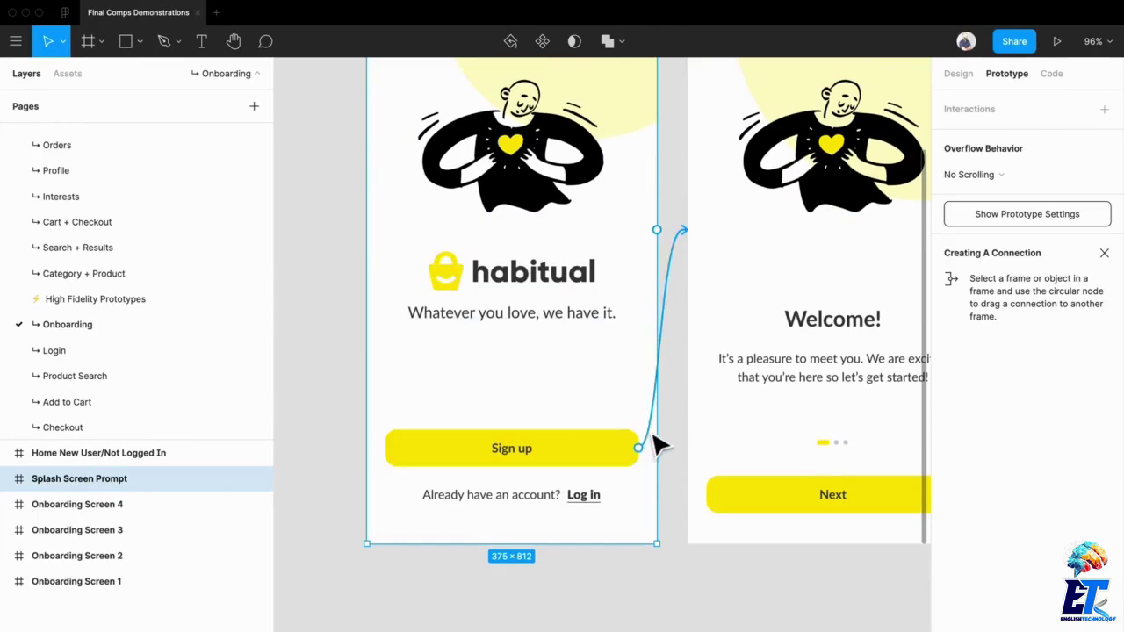
# Step: Inspect the interaction details of the connection from the Sign up button to Onboarding Screen 1
pyautogui.click(672, 314)
pyautogui.moveTo(691, 261); pyautogui.dragTo(502, 277)
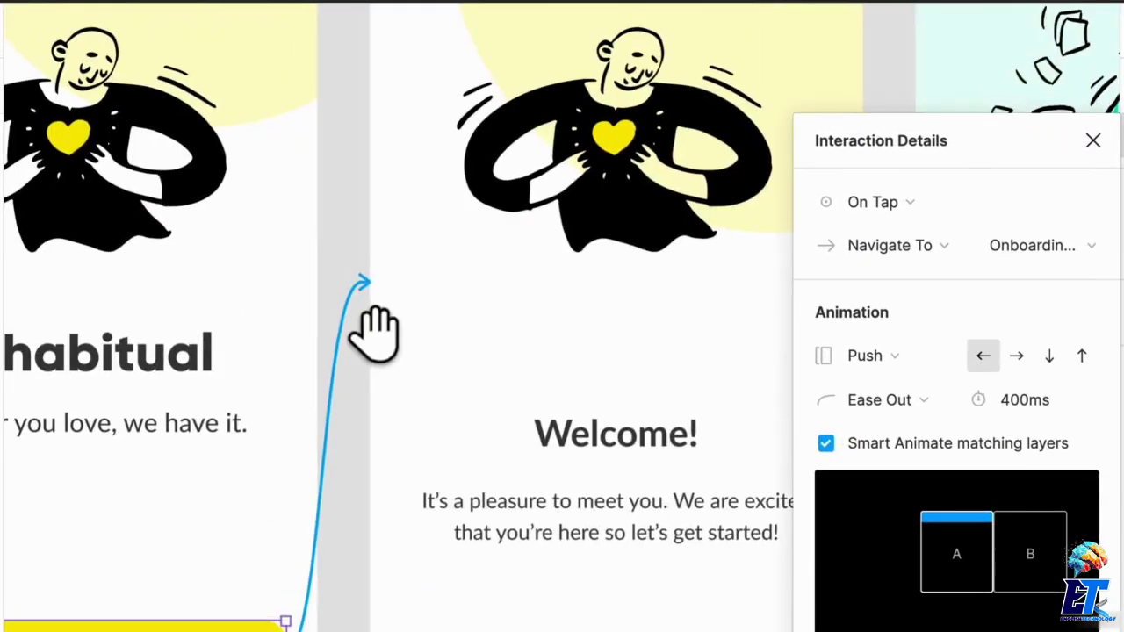
pyautogui.scroll(-1, 390, 376)
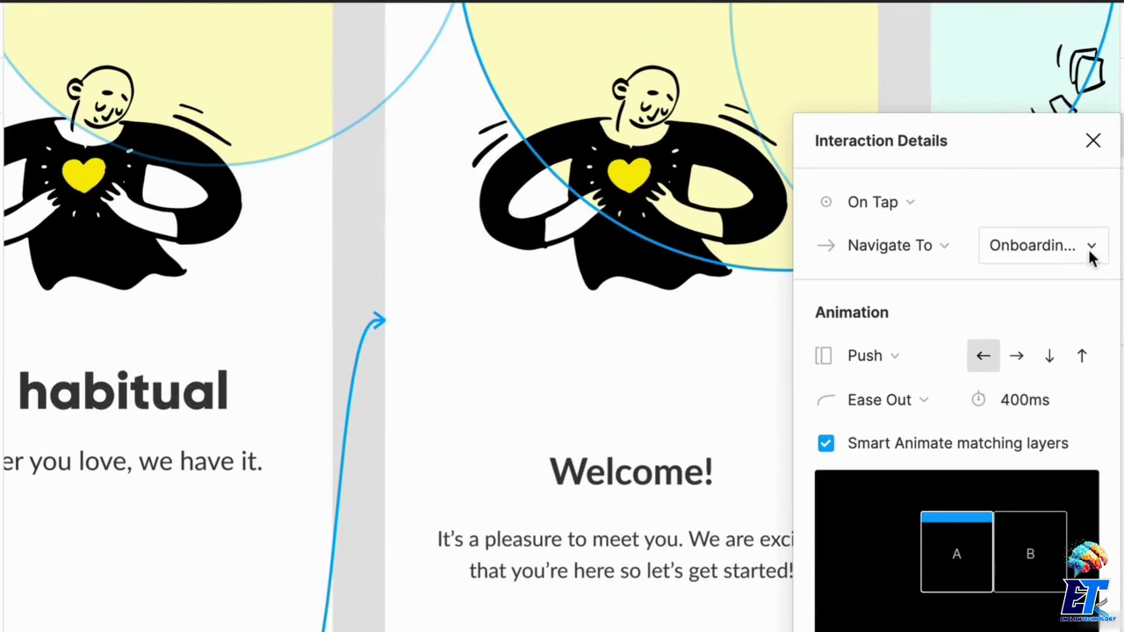
pyautogui.scroll(3, 681, 281)
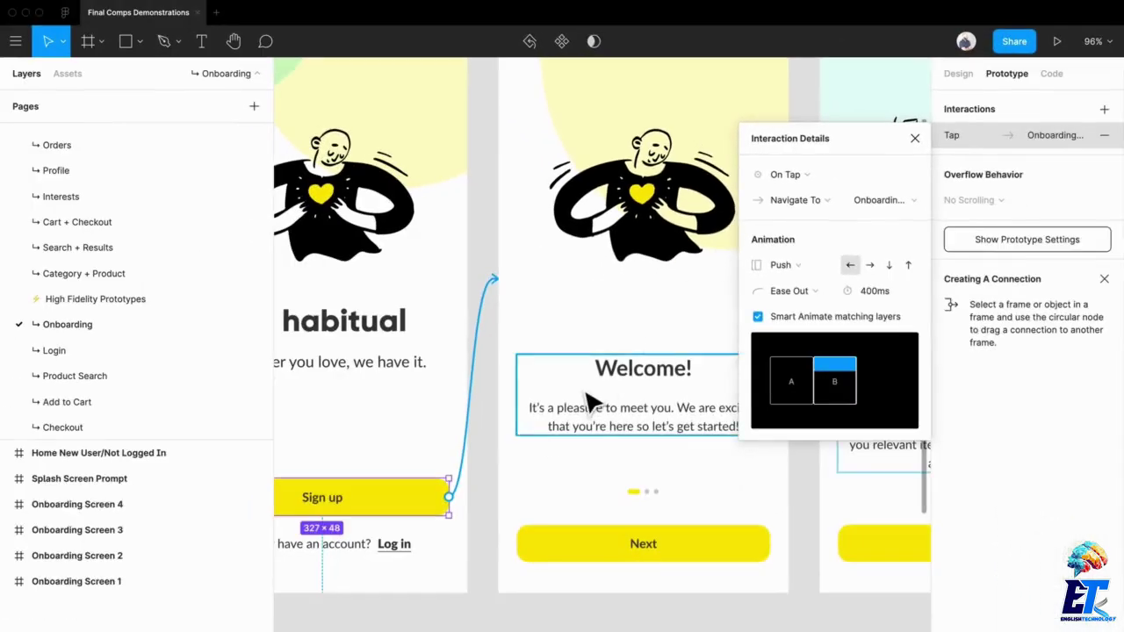
# Step: Inspect the tap interaction from Onboarding Screen 1's Next button to Onboarding Screen 2, including its easing options
pyautogui.click(540, 590)
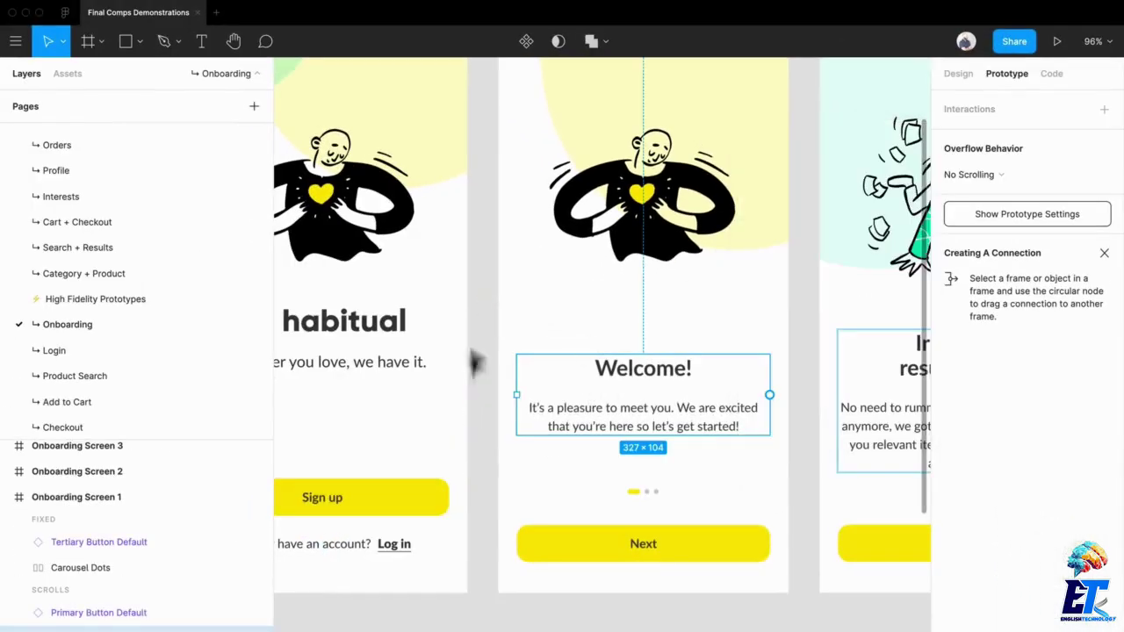
pyautogui.hscroll(2, 694, 248)
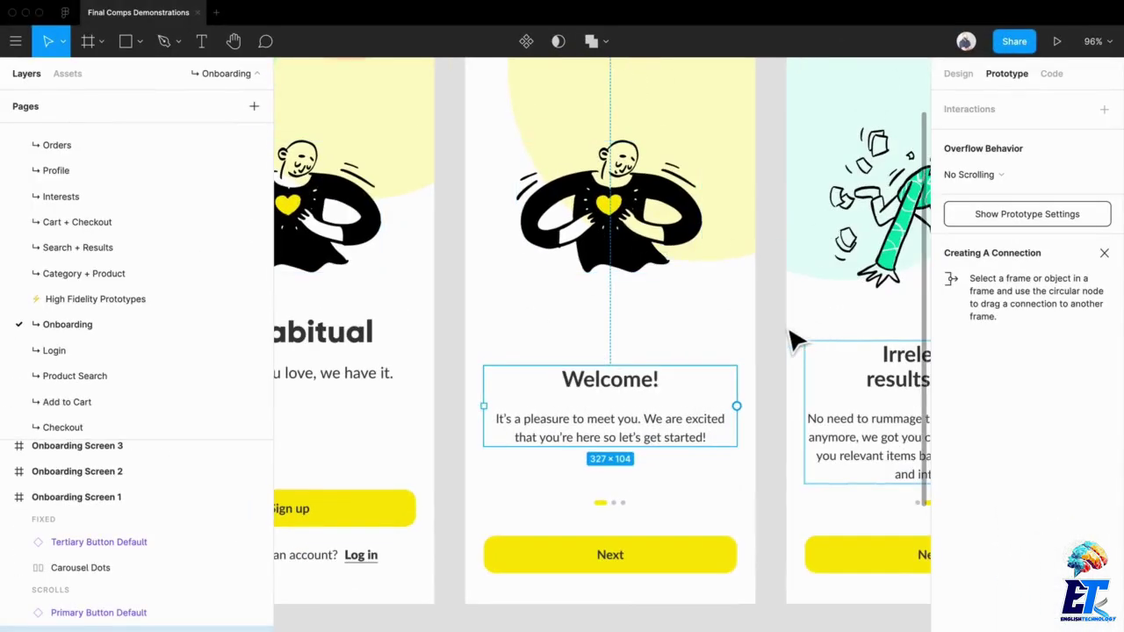
pyautogui.click(790, 333)
pyautogui.moveTo(775, 357); pyautogui.dragTo(602, 396)
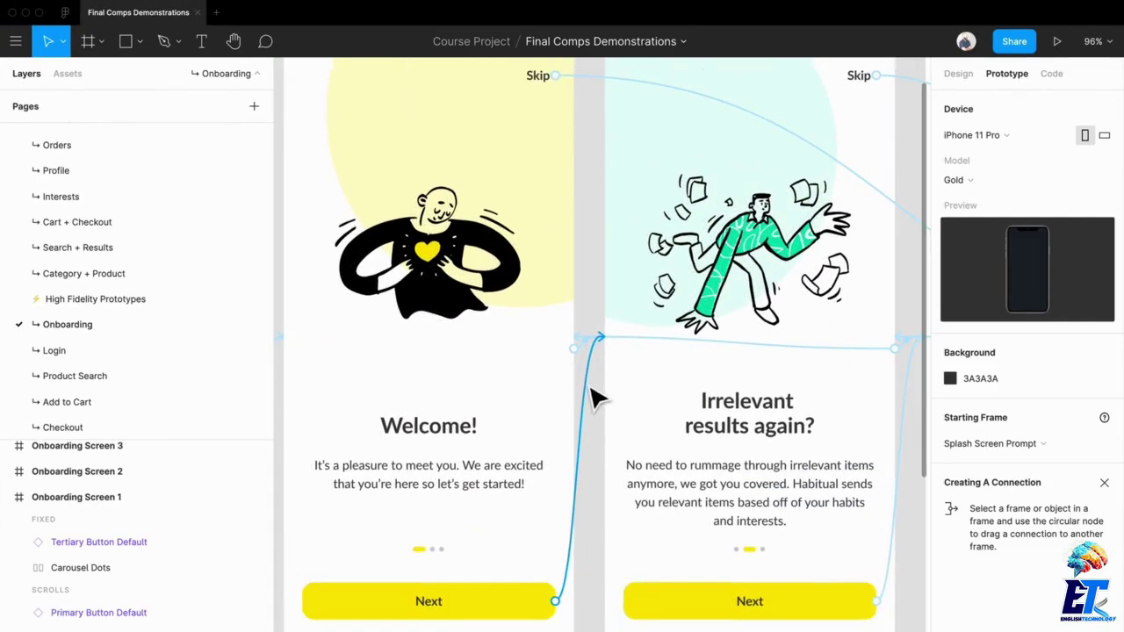
pyautogui.click(592, 394)
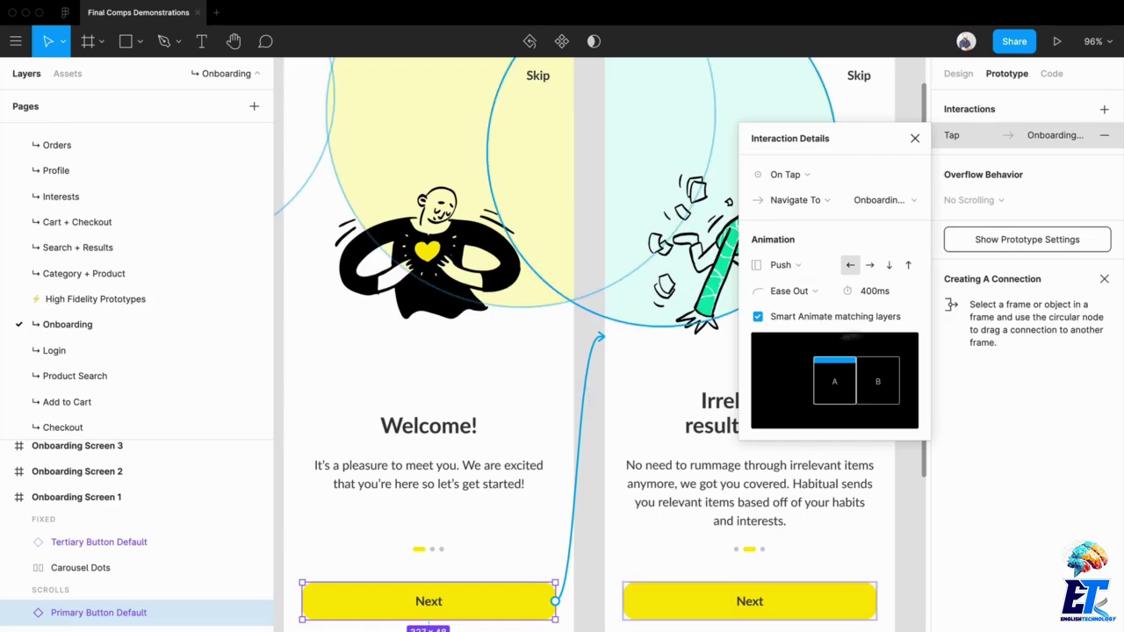
pyautogui.click(760, 296)
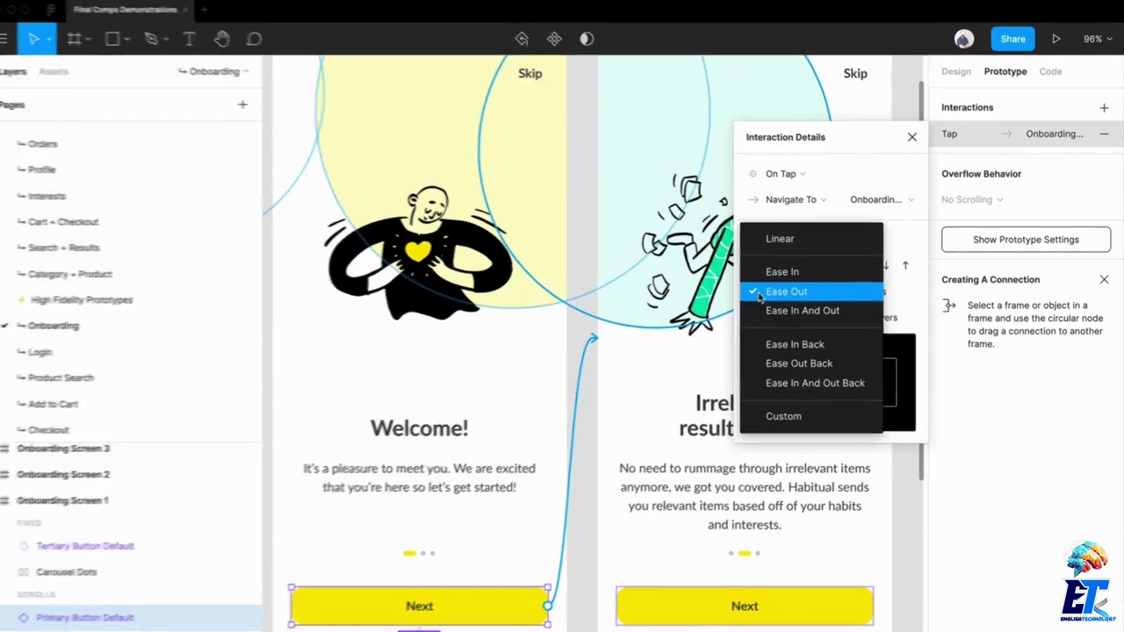
pyautogui.click(765, 296)
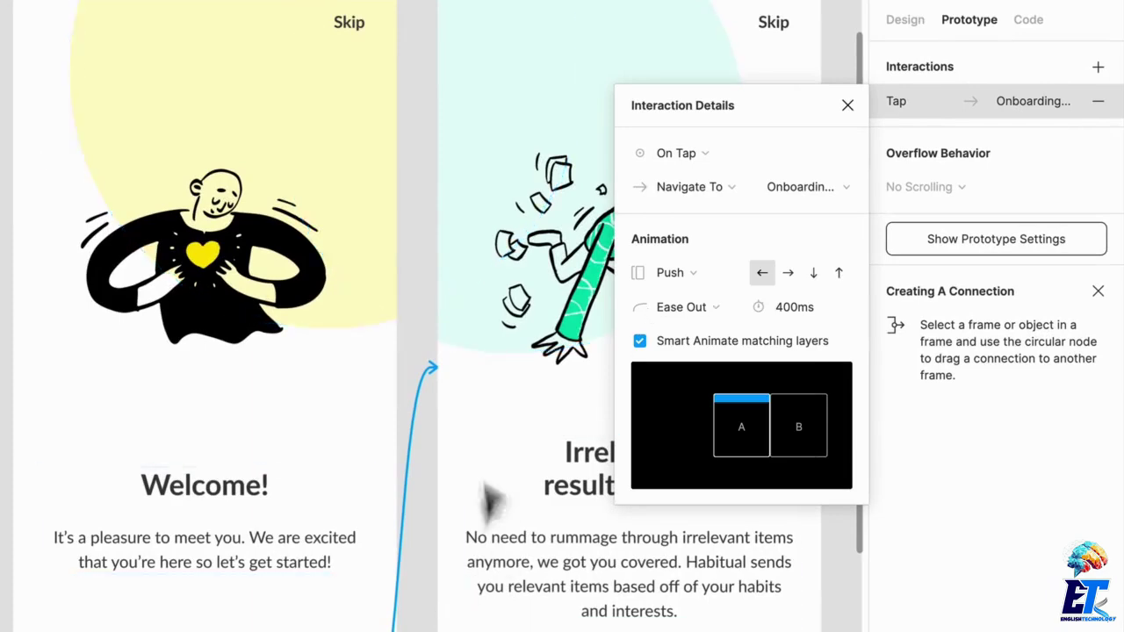
pyautogui.click(321, 409)
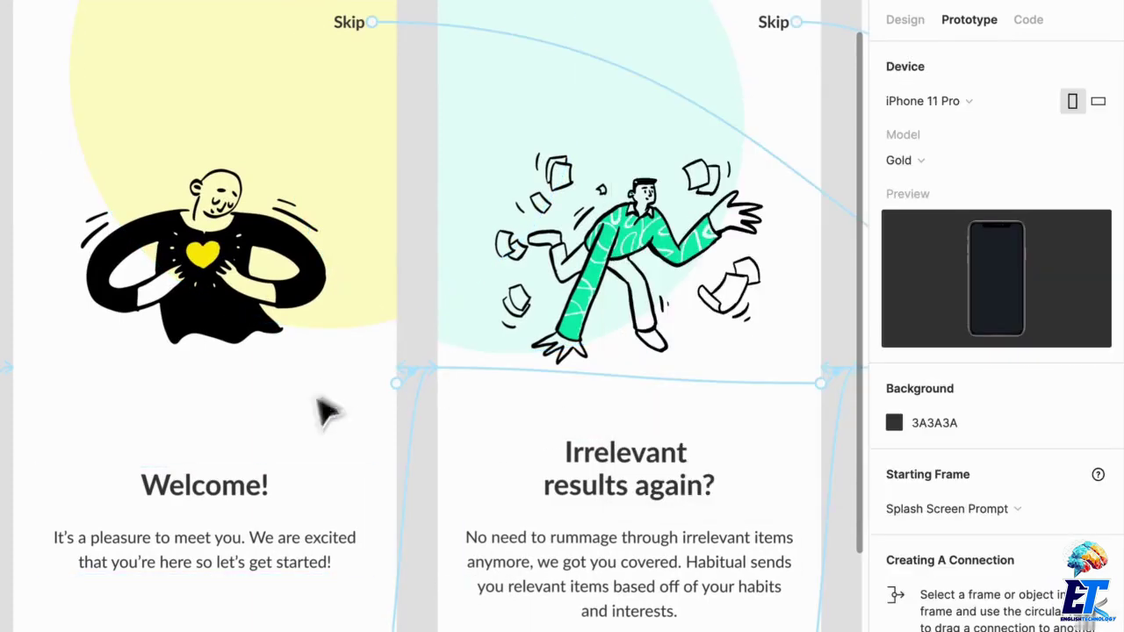
# Step: Select the Onboarding Screen 1 frame and inspect its drag interaction to Onboarding Screen 2
pyautogui.click(420, 380)
pyautogui.press('Escape')
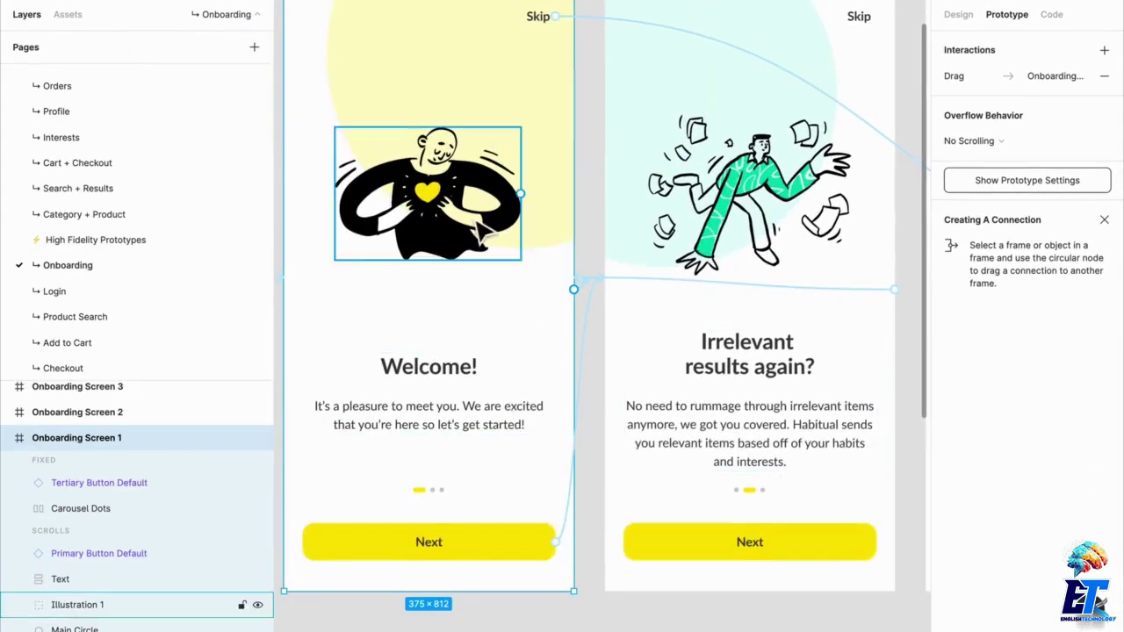
pyautogui.hscroll(-2, 494, 220)
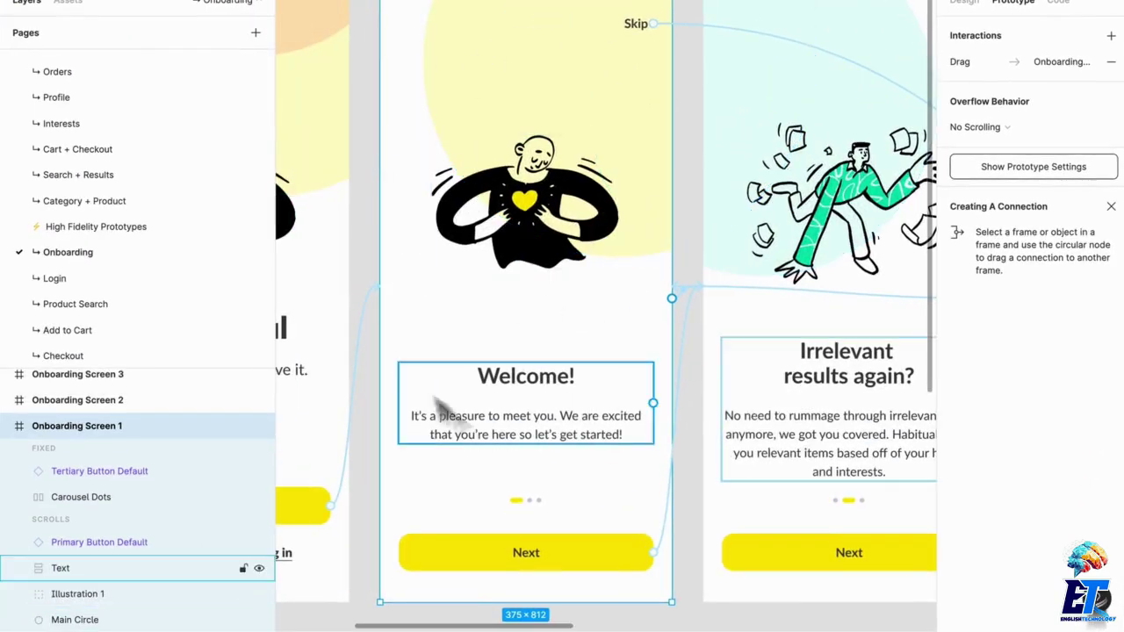
pyautogui.click(975, 65)
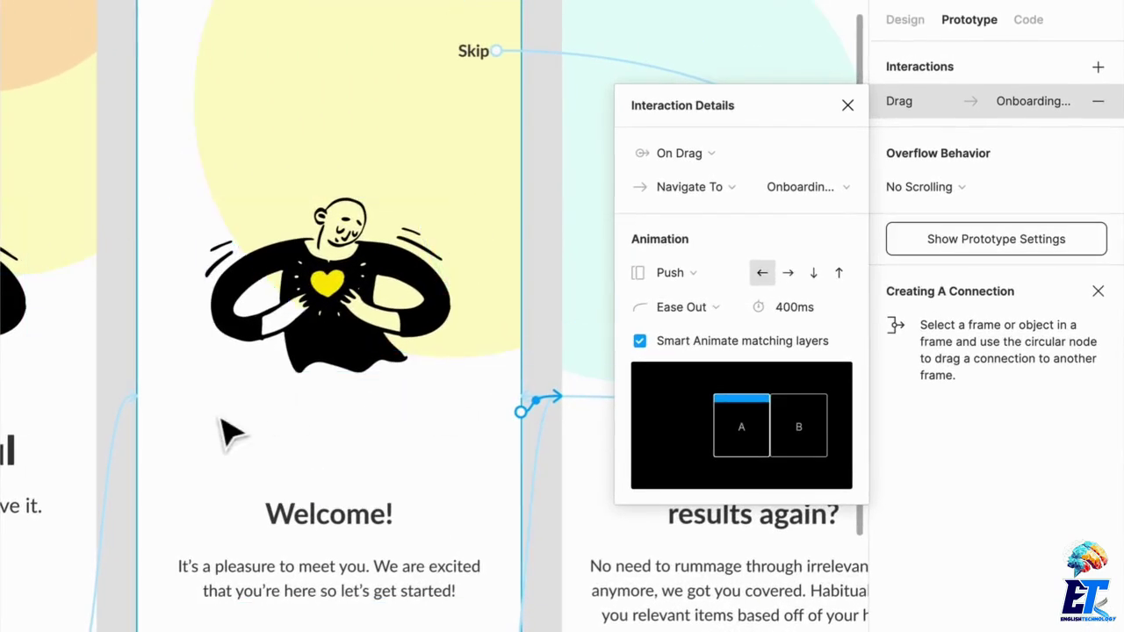
pyautogui.moveTo(394, 371); pyautogui.dragTo(150, 427)
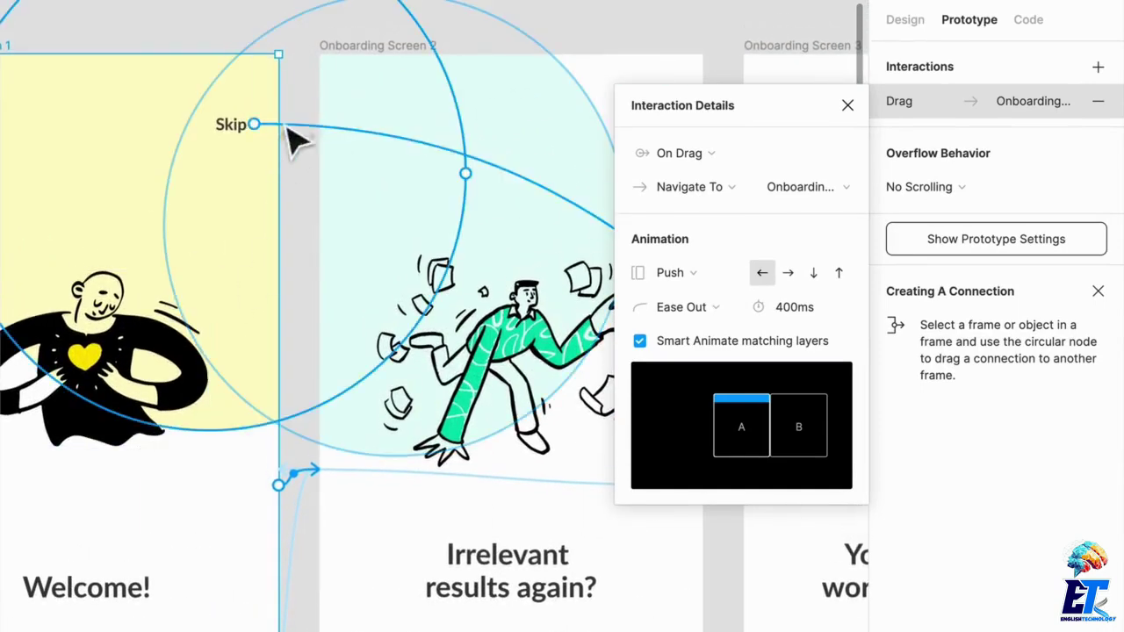
# Step: Inspect the tap interaction on Onboarding Screen 1's Skip button and follow its connection across the frames
pyautogui.click(297, 134)
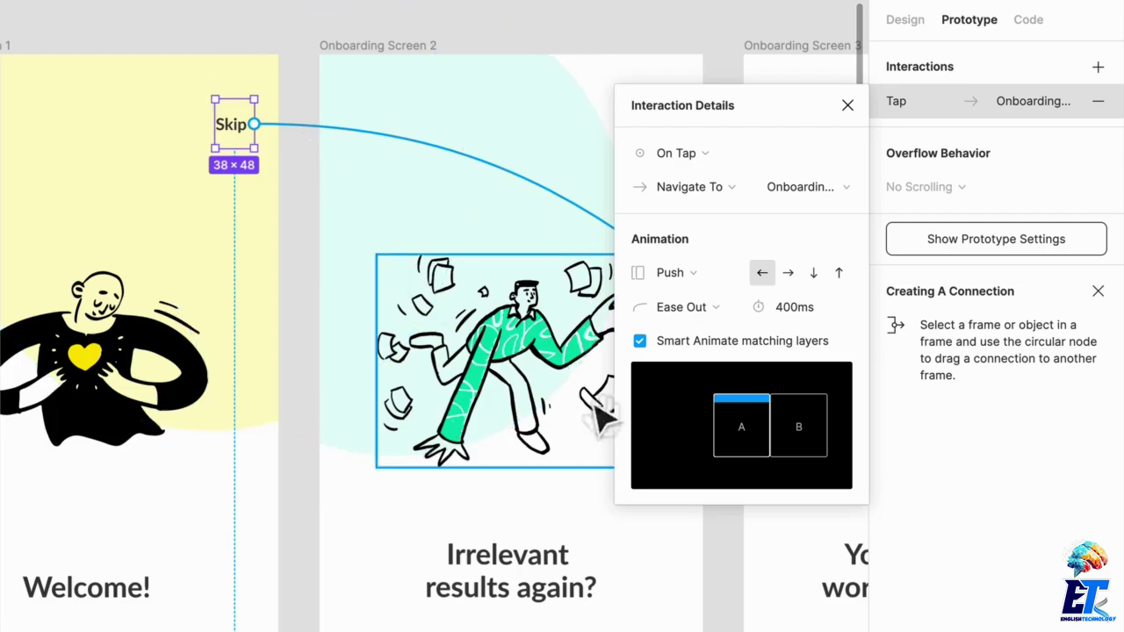
pyautogui.hscroll(2, 579, 411)
pyautogui.scroll(-5, 562, 404)
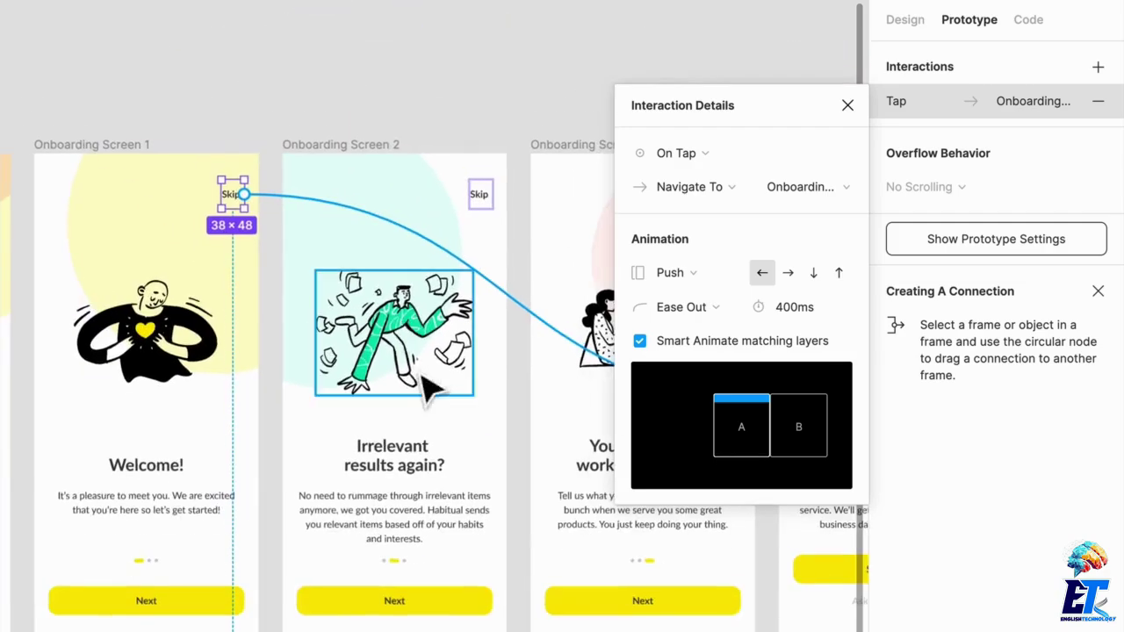
pyautogui.moveTo(422, 386); pyautogui.dragTo(251, 359)
pyautogui.moveTo(494, 471); pyautogui.dragTo(304, 457)
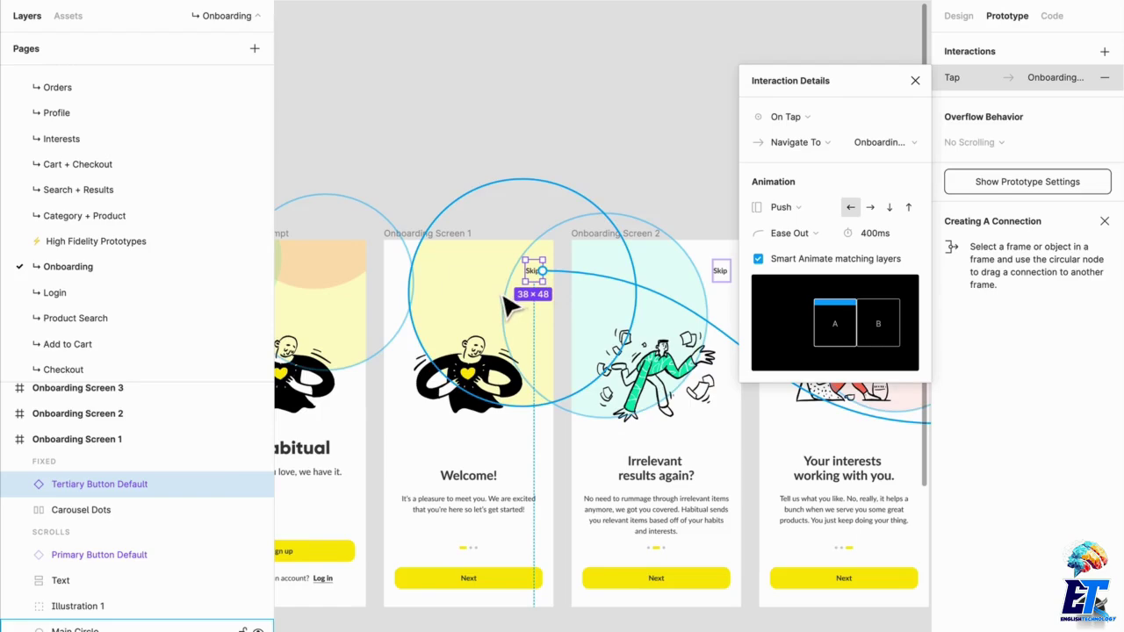
# Step: Close the Skip interaction and compare the Text layers of Onboarding Screens 1, 2 and 3
pyautogui.press('Escape')
pyautogui.scroll(-3, 508, 303)
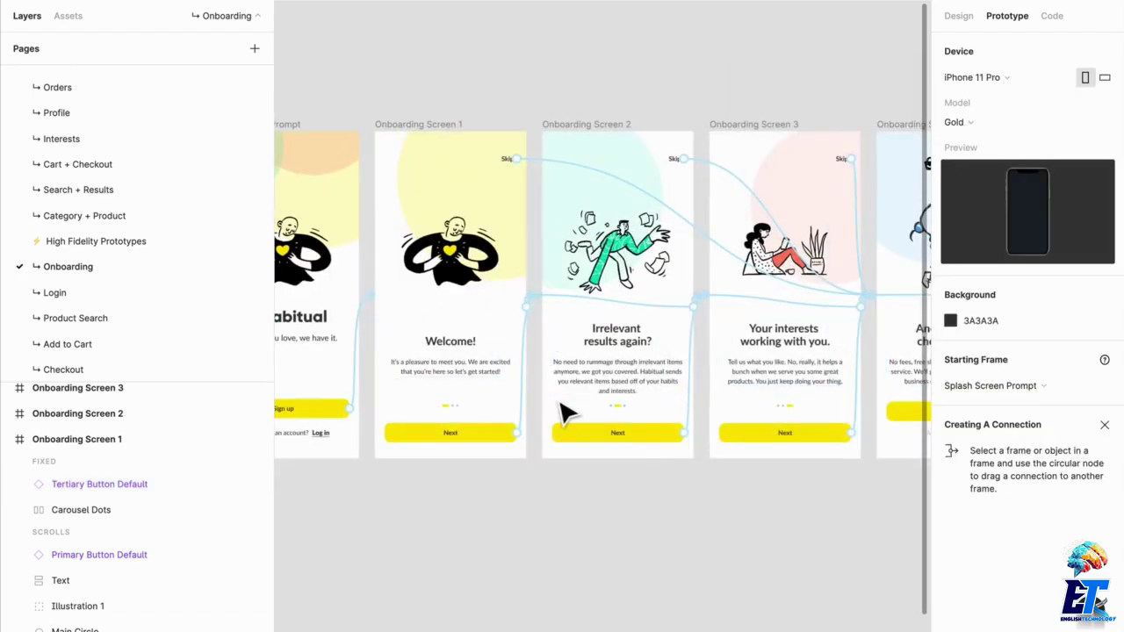
pyautogui.click(413, 364)
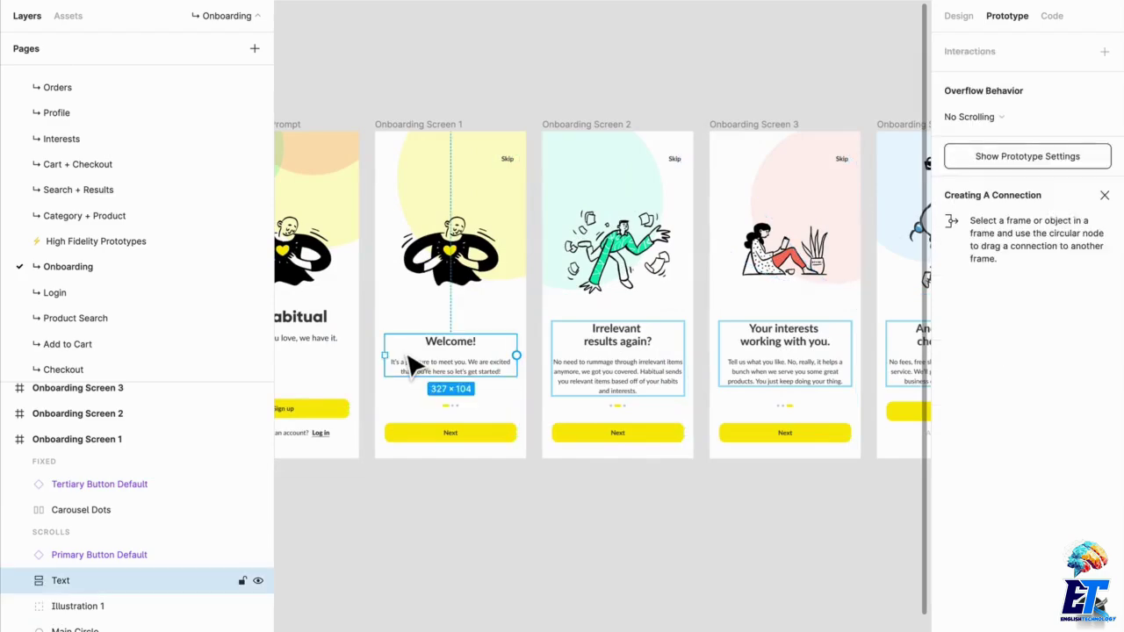
pyautogui.click(646, 354)
pyautogui.click(764, 367)
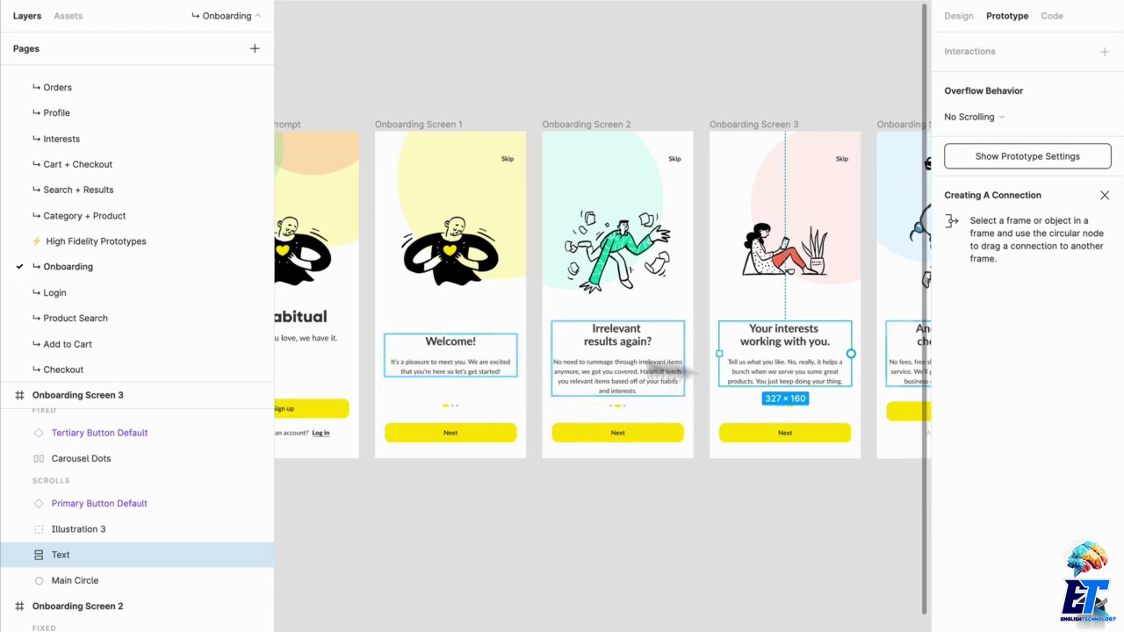
# Step: Compare the illustration layers and the Main Circle layers of Onboarding Screens 1 and 2
pyautogui.click(452, 267)
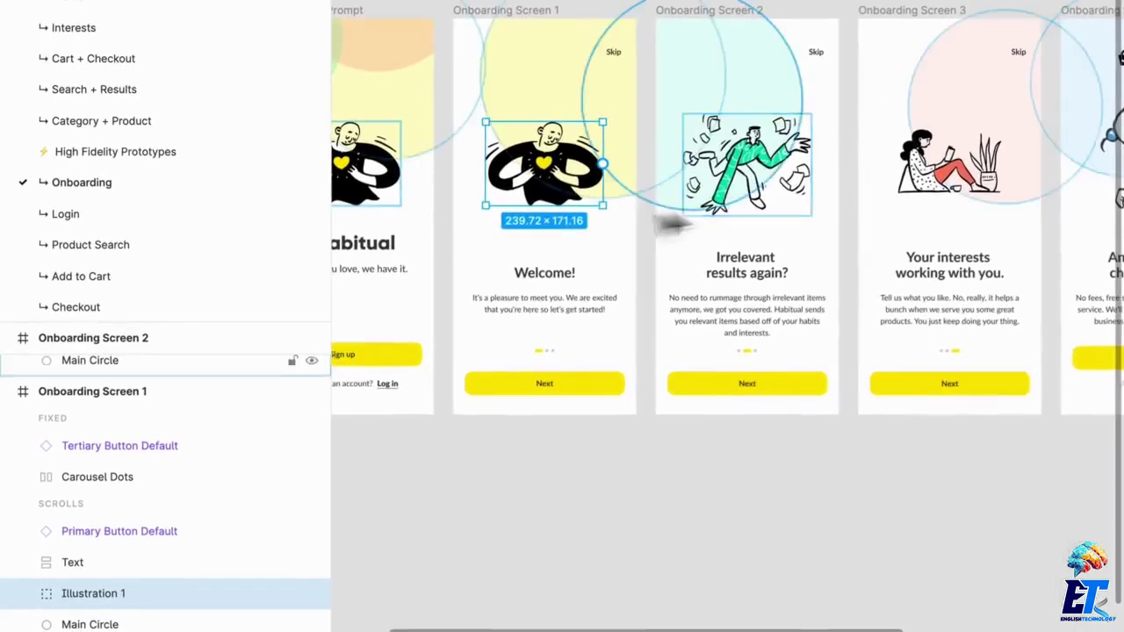
pyautogui.click(639, 244)
pyautogui.click(797, 205)
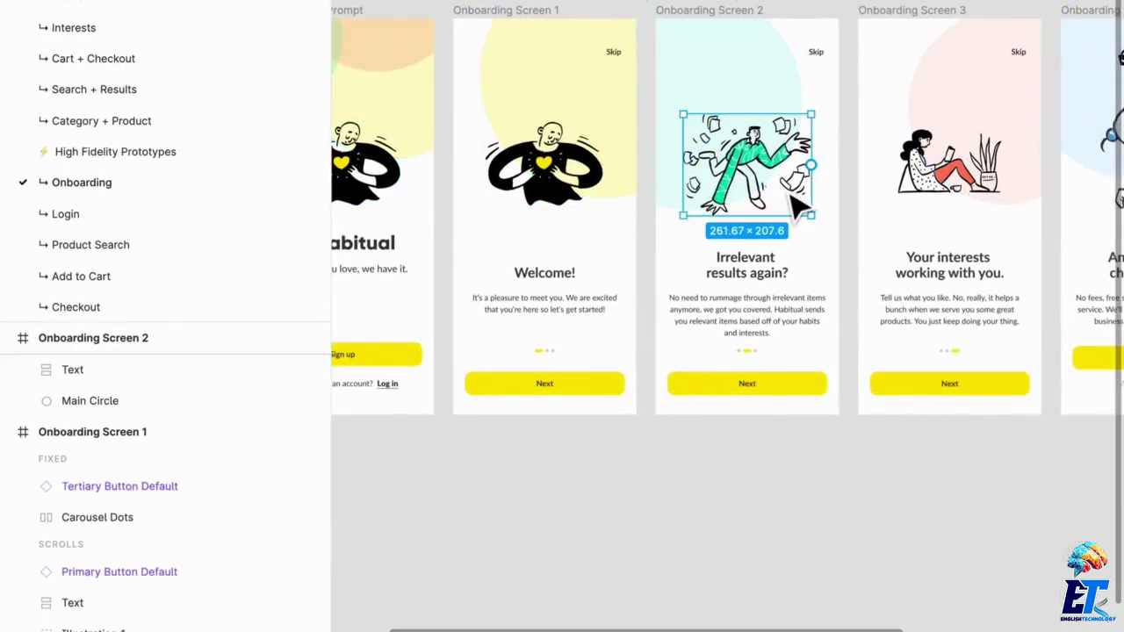
pyautogui.press('super+r')
pyautogui.click(887, 463)
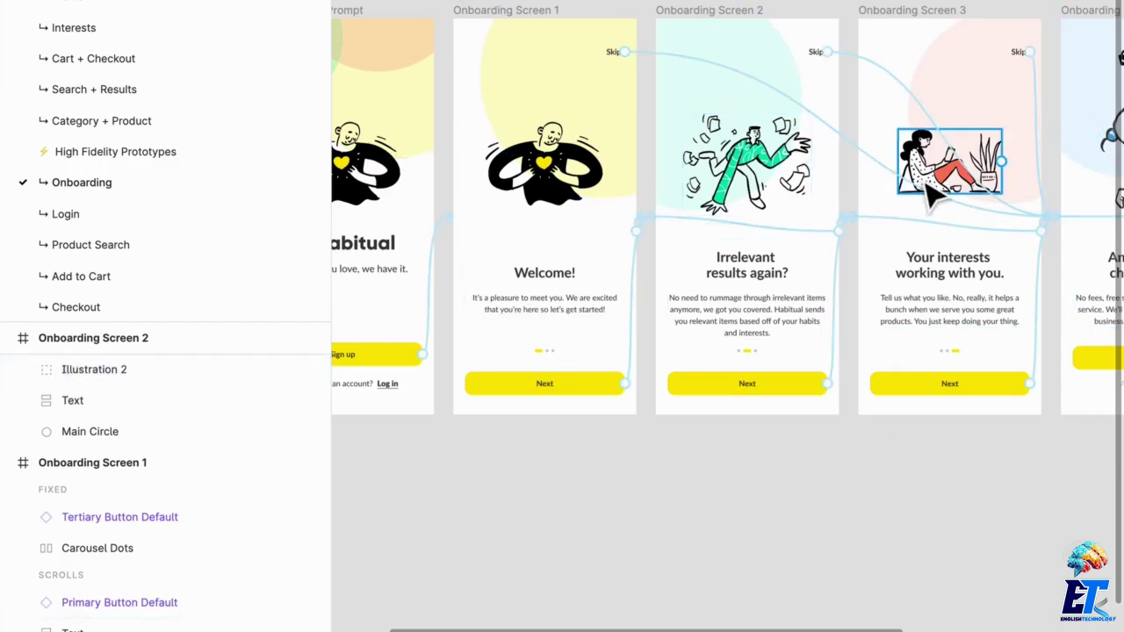
pyautogui.click(555, 92)
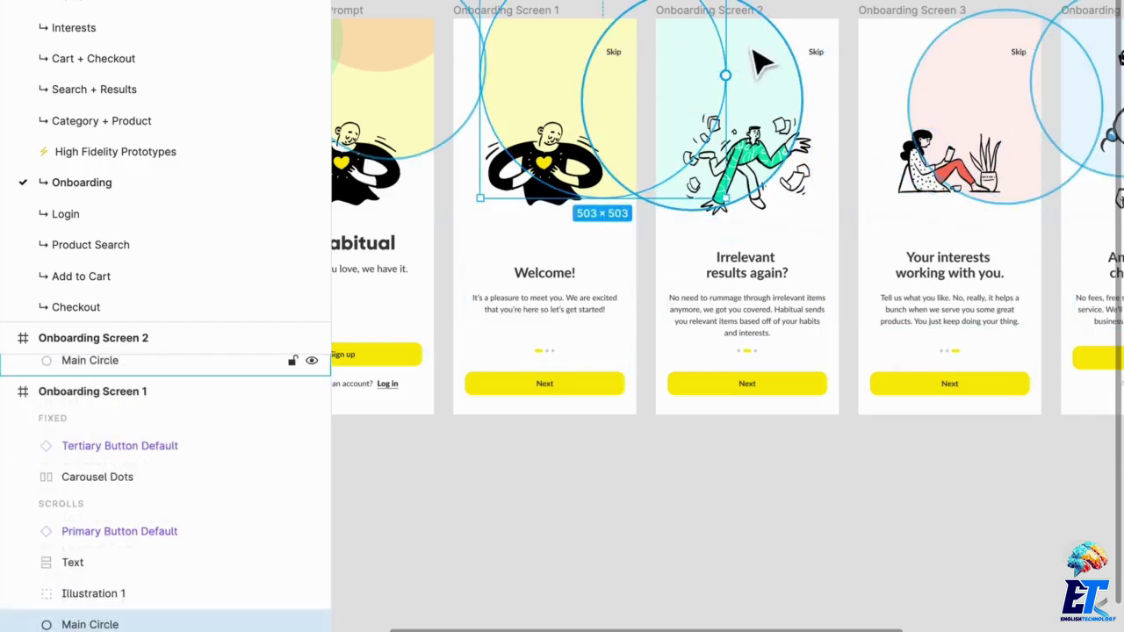
pyautogui.click(760, 78)
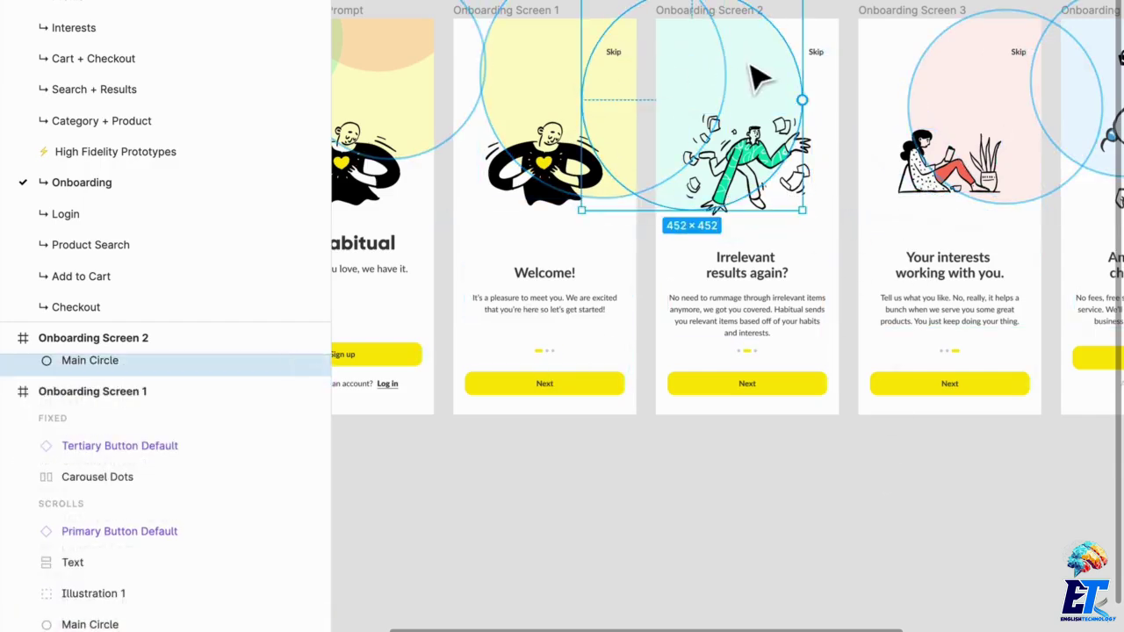
# Step: Compare the Main Circle layers of Onboarding Screens 3 and 4, checking the matching layer names
pyautogui.click(994, 72)
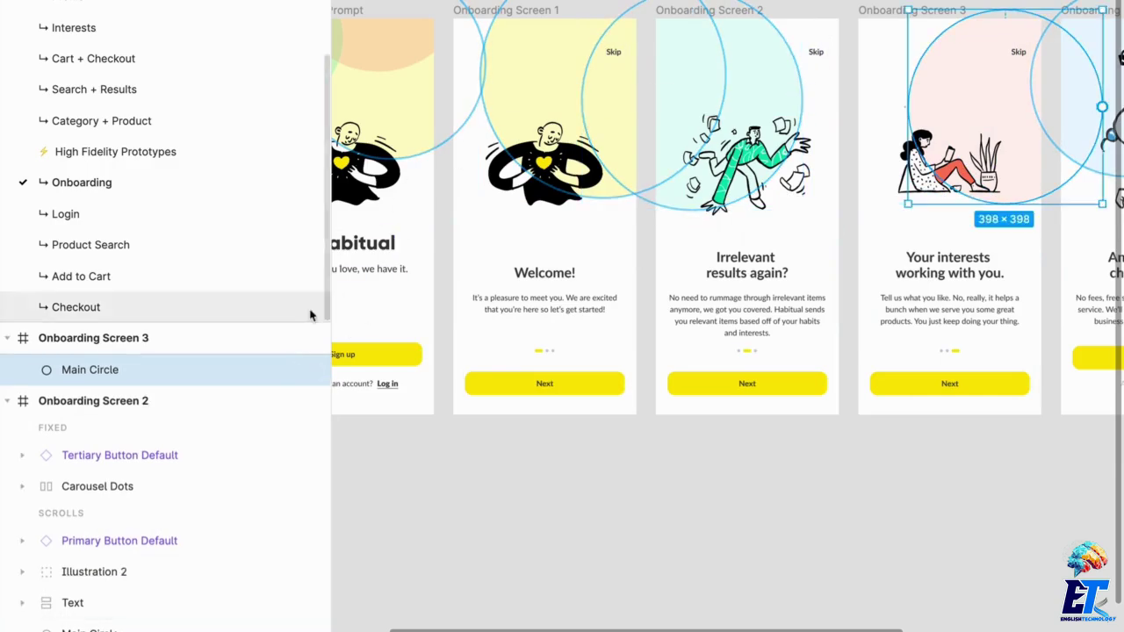
pyautogui.moveTo(301, 321); pyautogui.dragTo(222, 29)
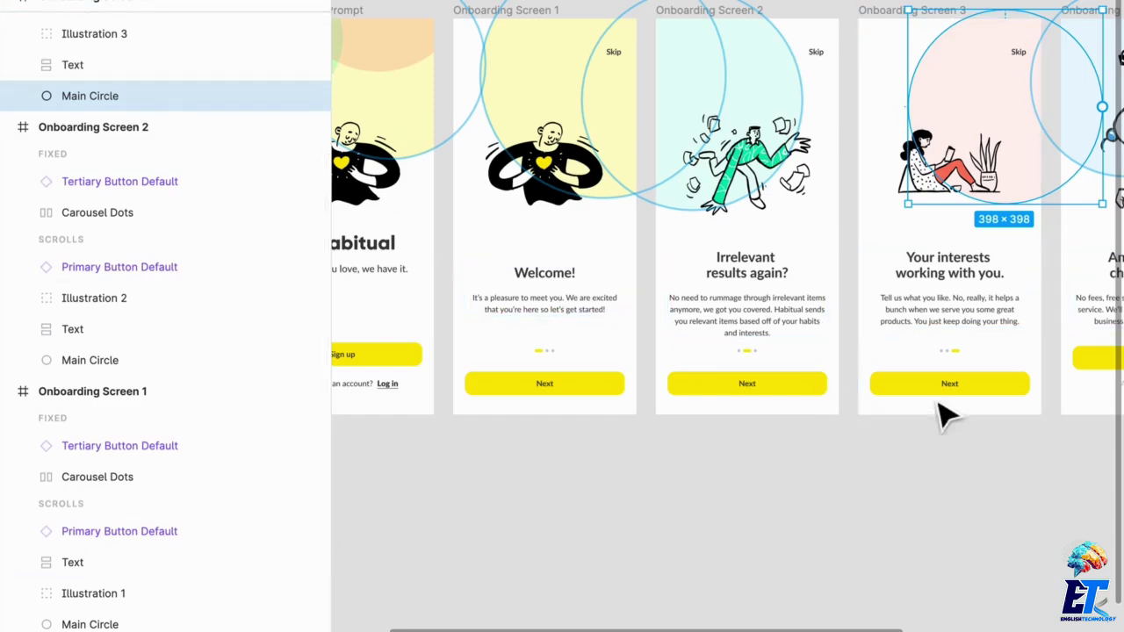
pyautogui.hscroll(5, 713, 166)
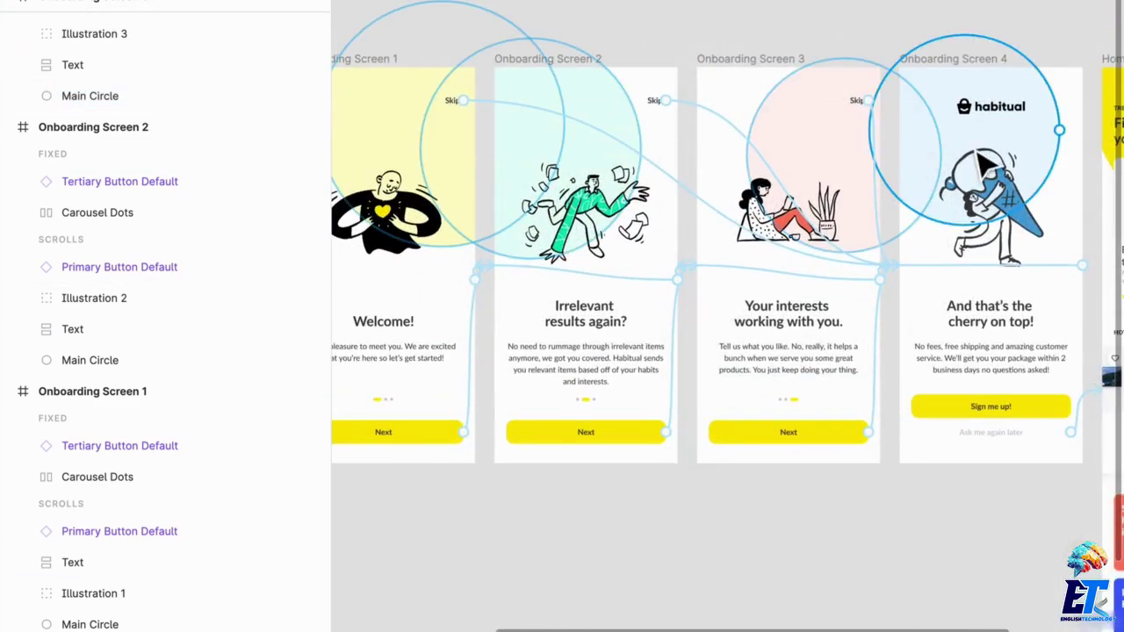
pyautogui.click(981, 160)
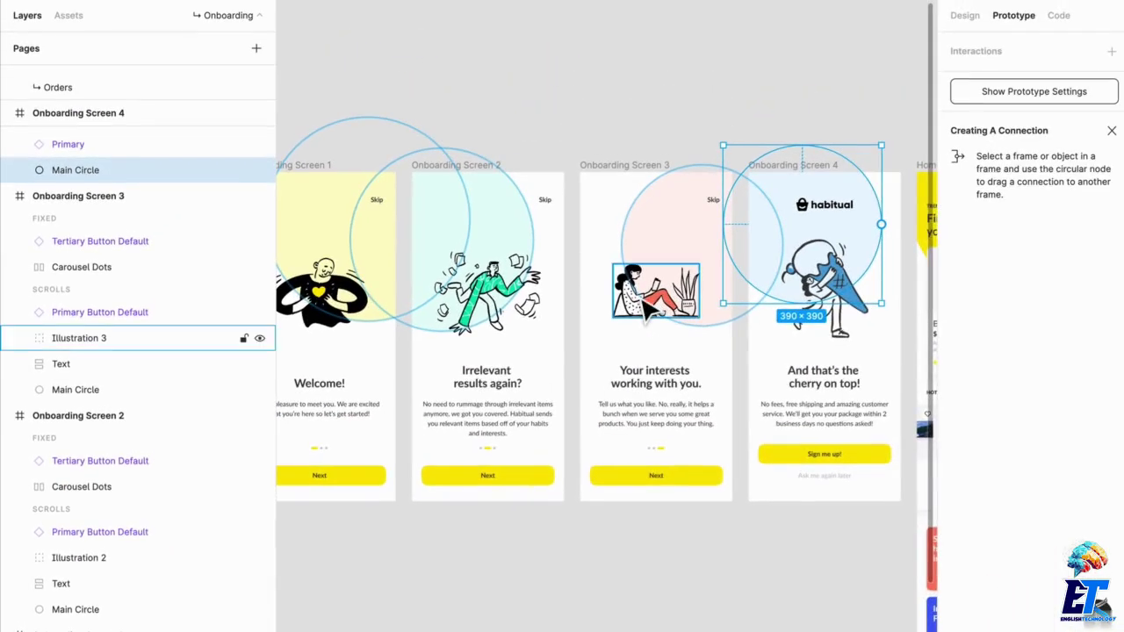
# Step: Inspect the Carousel Dots layer of Onboarding Screen 3 and compare it with the dots on Onboarding Screen 2
pyautogui.click(664, 464)
pyautogui.scroll(5, 515, 470)
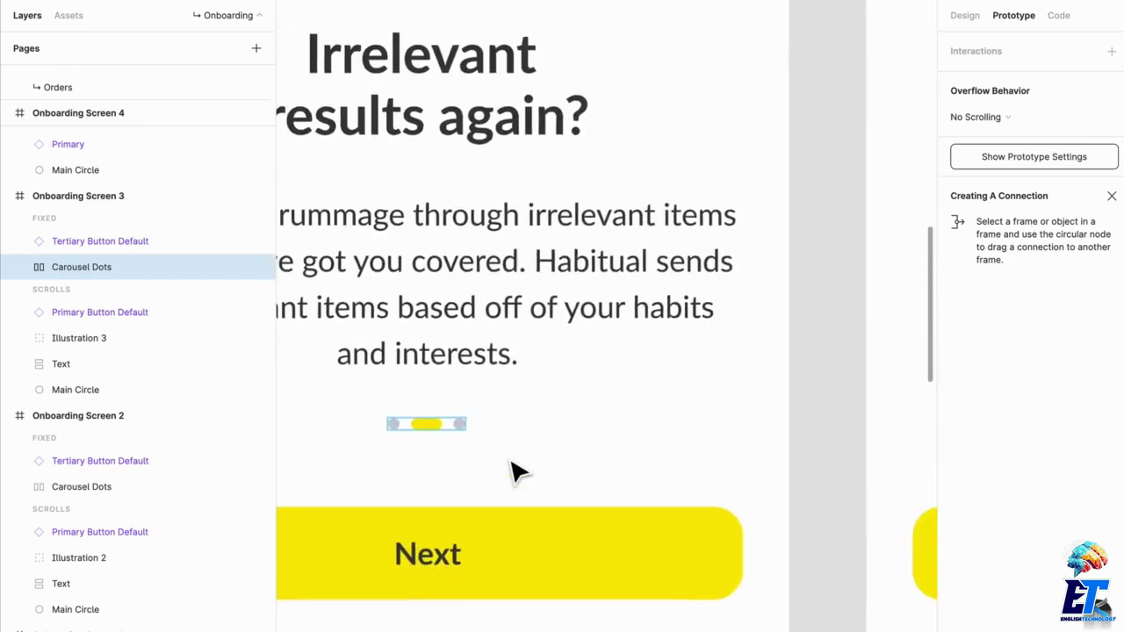
pyautogui.scroll(-5, 514, 472)
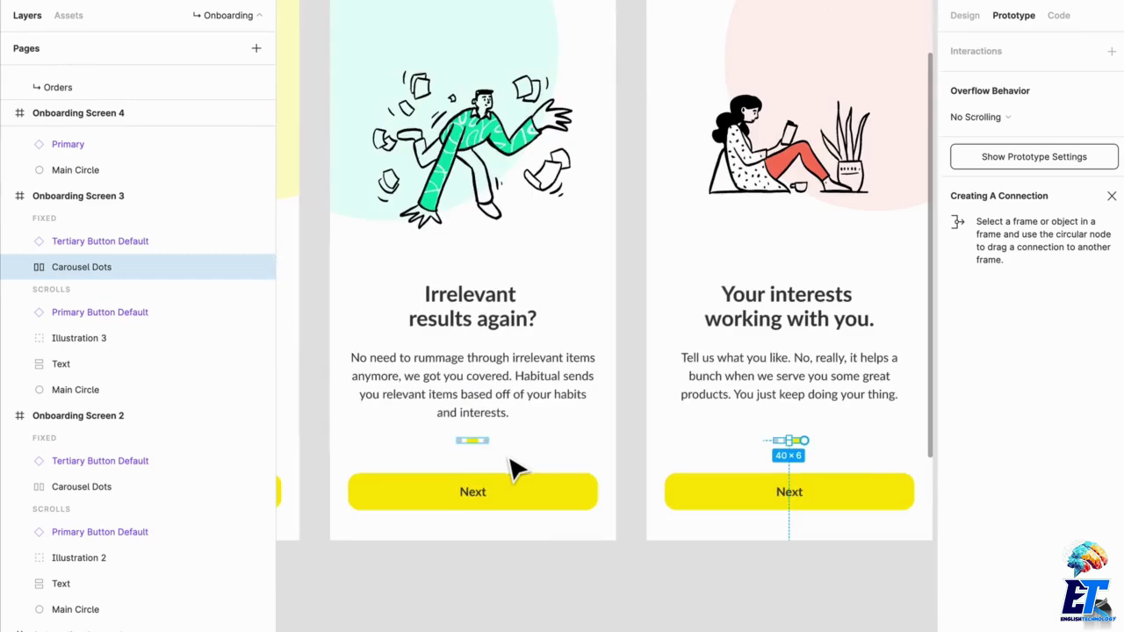
pyautogui.scroll(-5, 673, 410)
pyautogui.moveTo(673, 409); pyautogui.dragTo(556, 409)
# Step: Compare Onboarding Screen 3's Text layer and Next button with the matching layers on the other onboarding frames
pyautogui.click(610, 397)
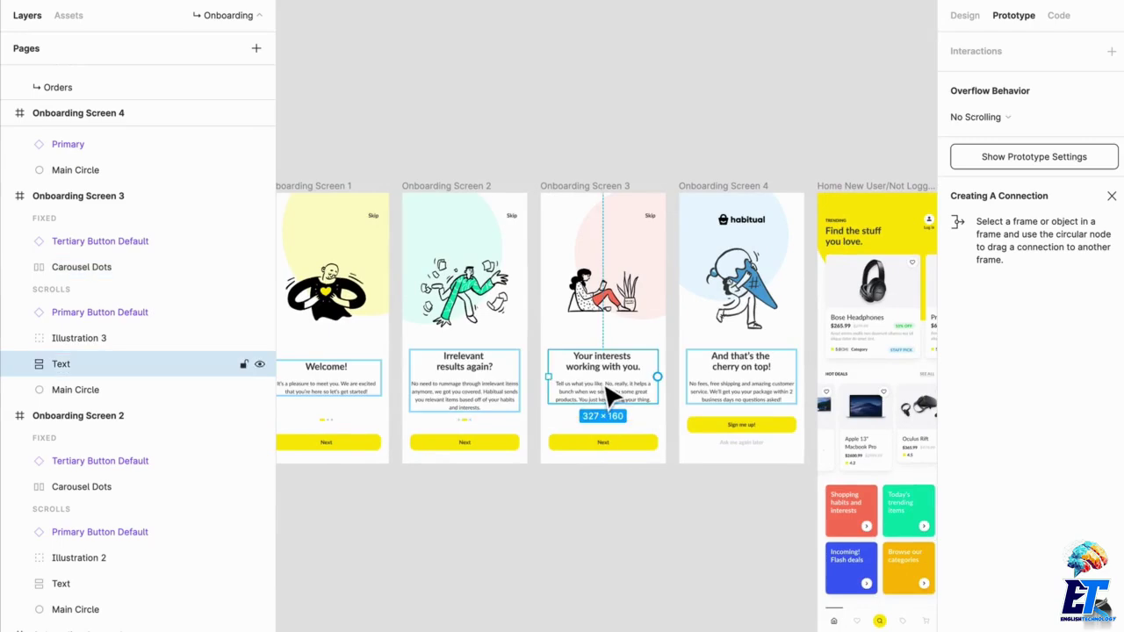
pyautogui.click(620, 446)
pyautogui.moveTo(546, 507); pyautogui.dragTo(772, 502)
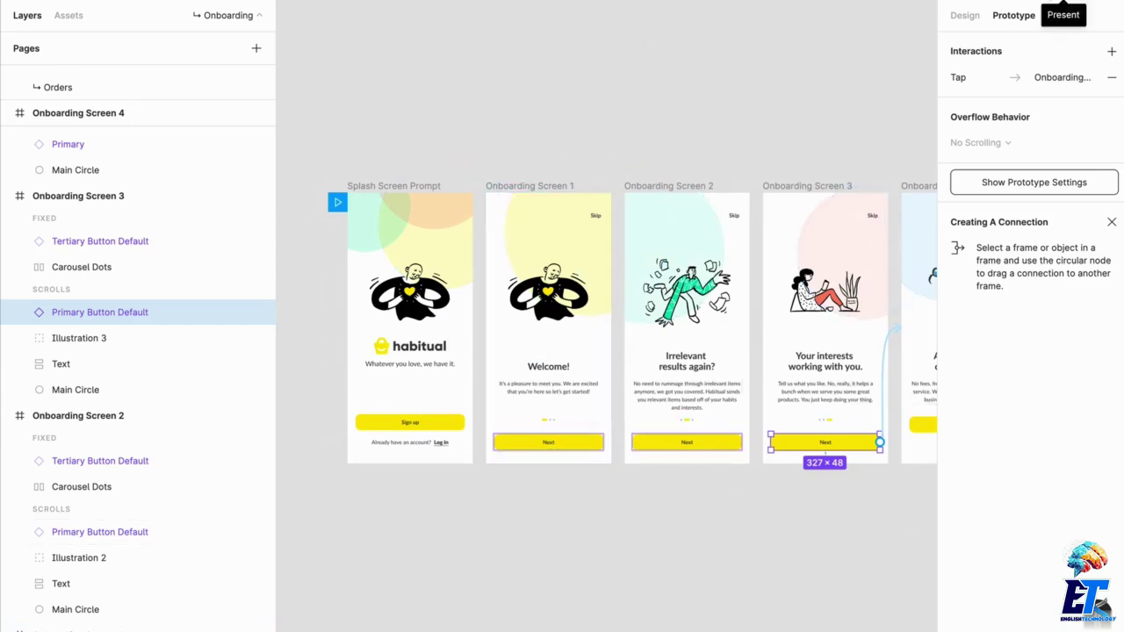
# Step: Present the prototype, restart it from the splash screen and follow Sign up to the Welcome screen
pyautogui.click(1064, 40)
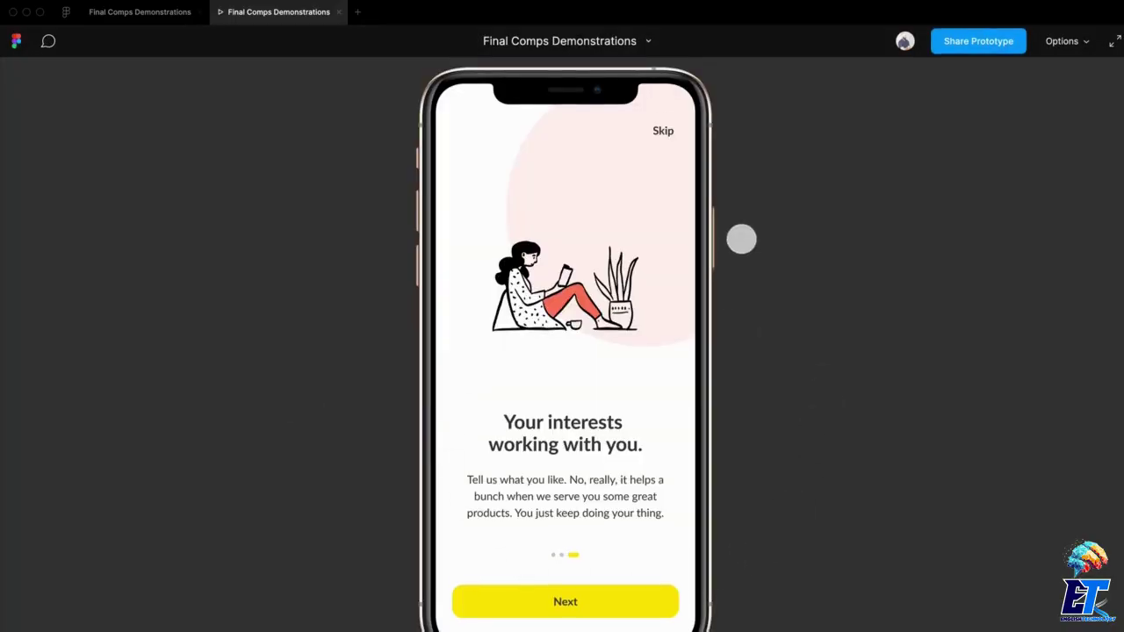
pyautogui.press('r')
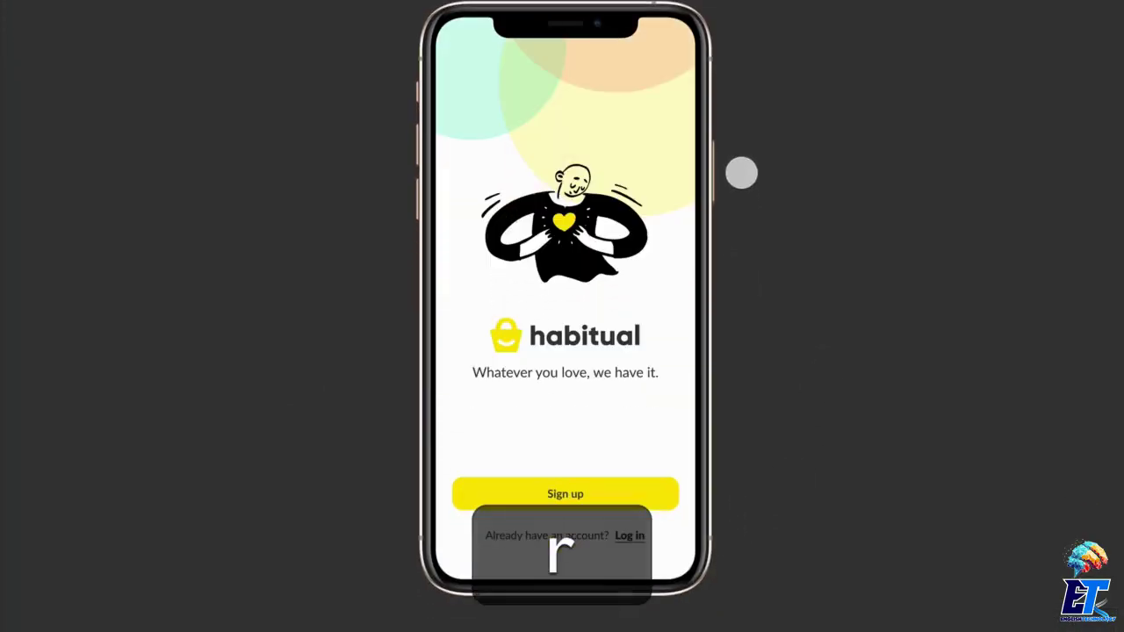
pyautogui.click(627, 247)
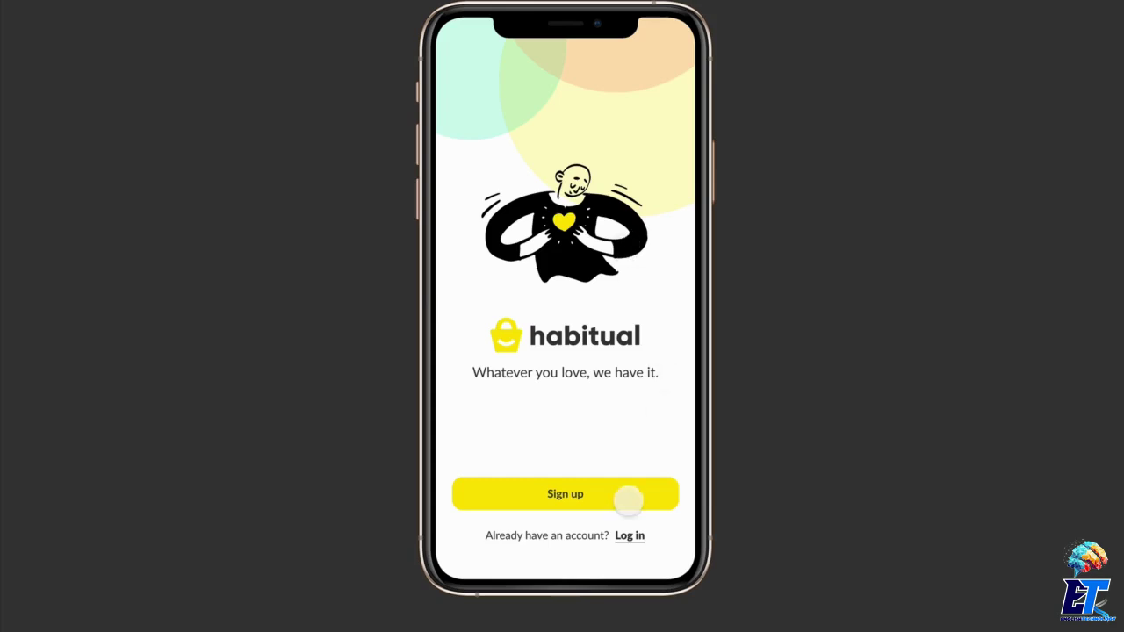
pyautogui.click(628, 499)
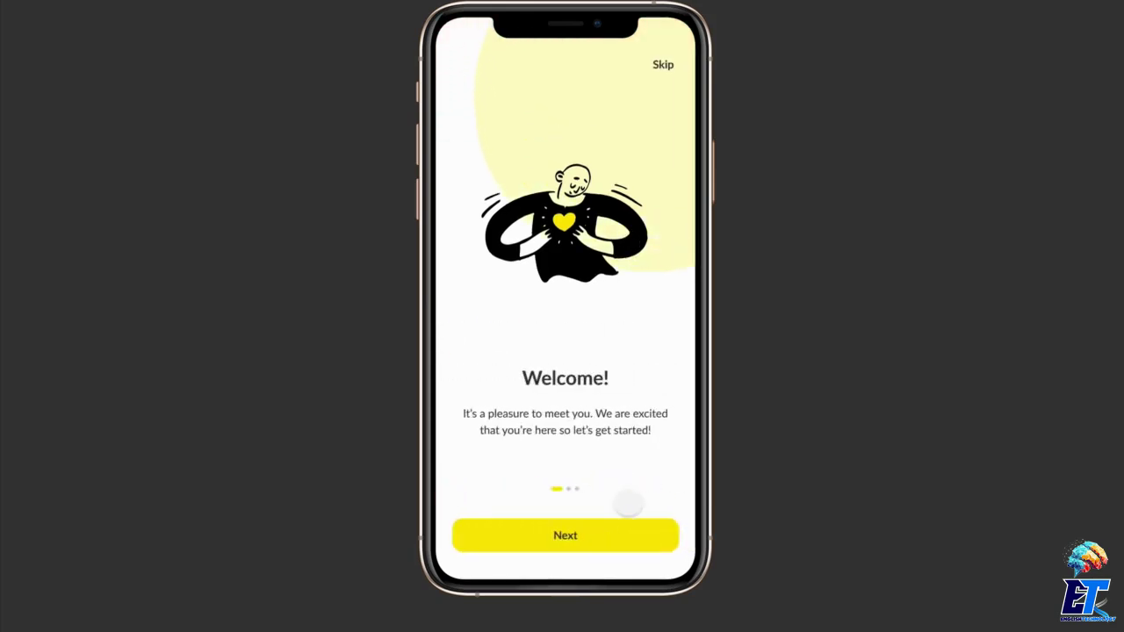
pyautogui.click(628, 502)
pyautogui.click(624, 492)
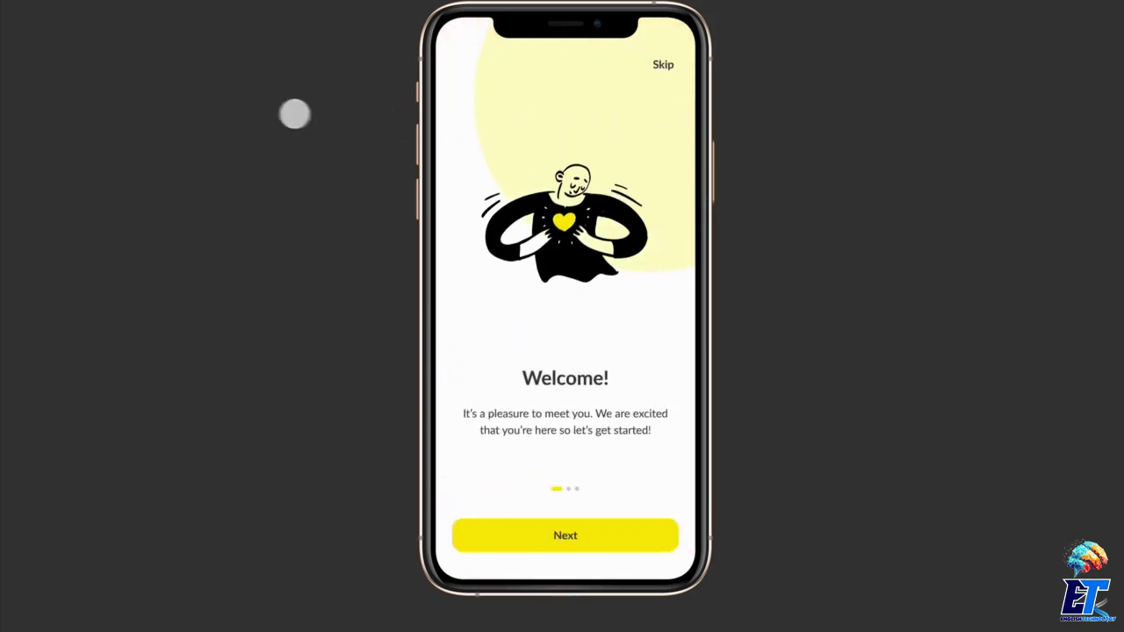
# Step: Test the horizontal swipe on the Welcome screen and watch how its circle, text and dots animate
pyautogui.moveTo(640, 355); pyautogui.dragTo(814, 370)
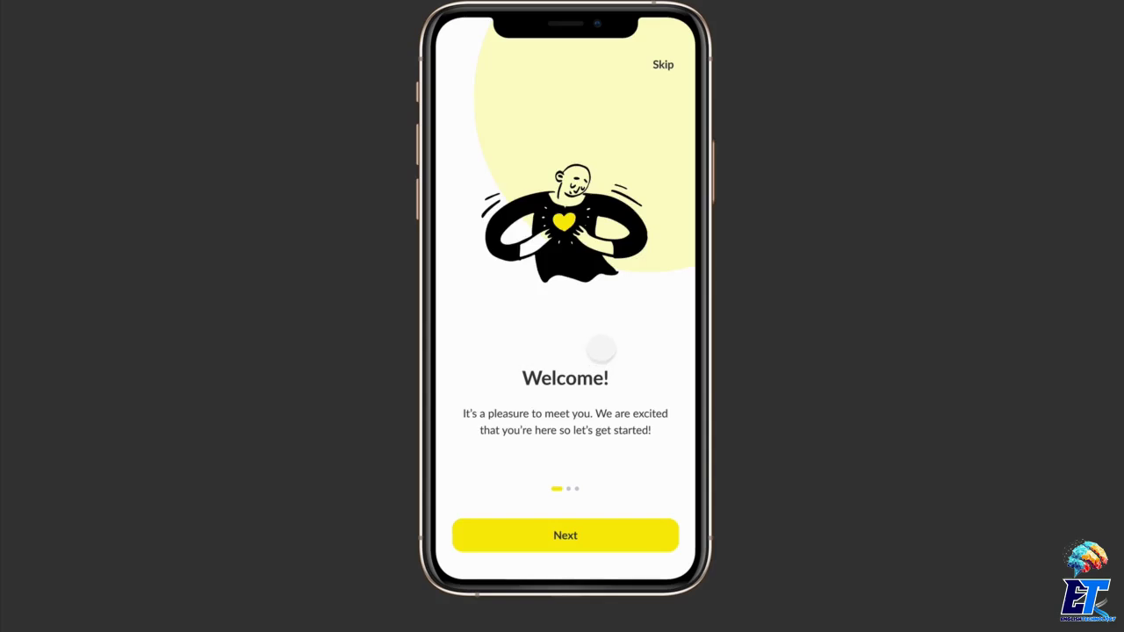
pyautogui.moveTo(602, 348); pyautogui.dragTo(555, 353)
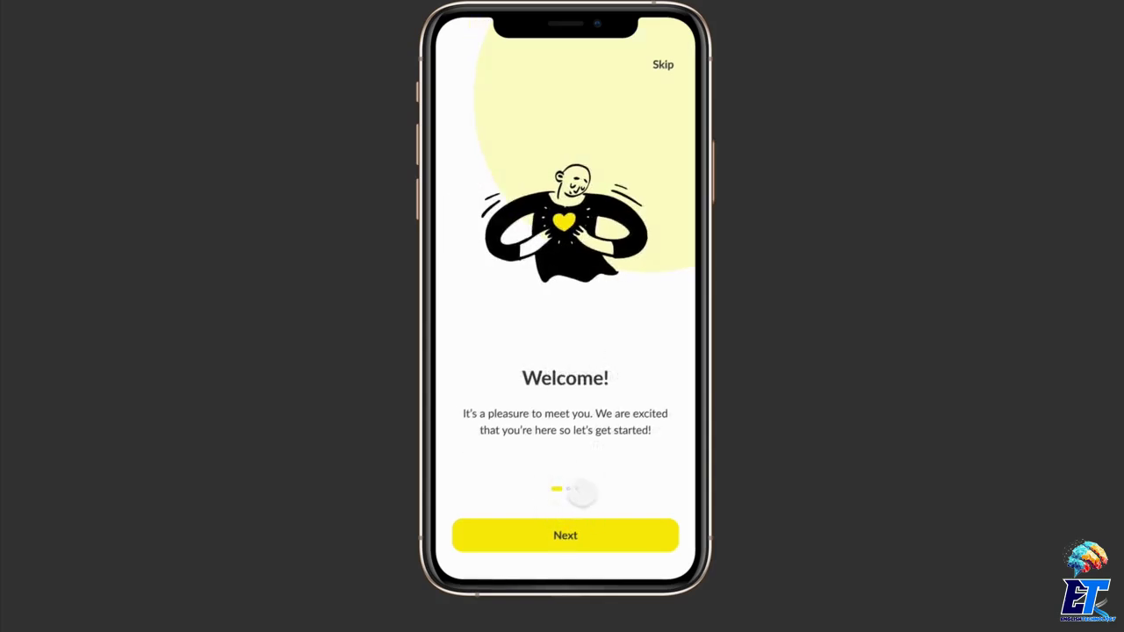
pyautogui.moveTo(604, 264); pyautogui.dragTo(568, 253)
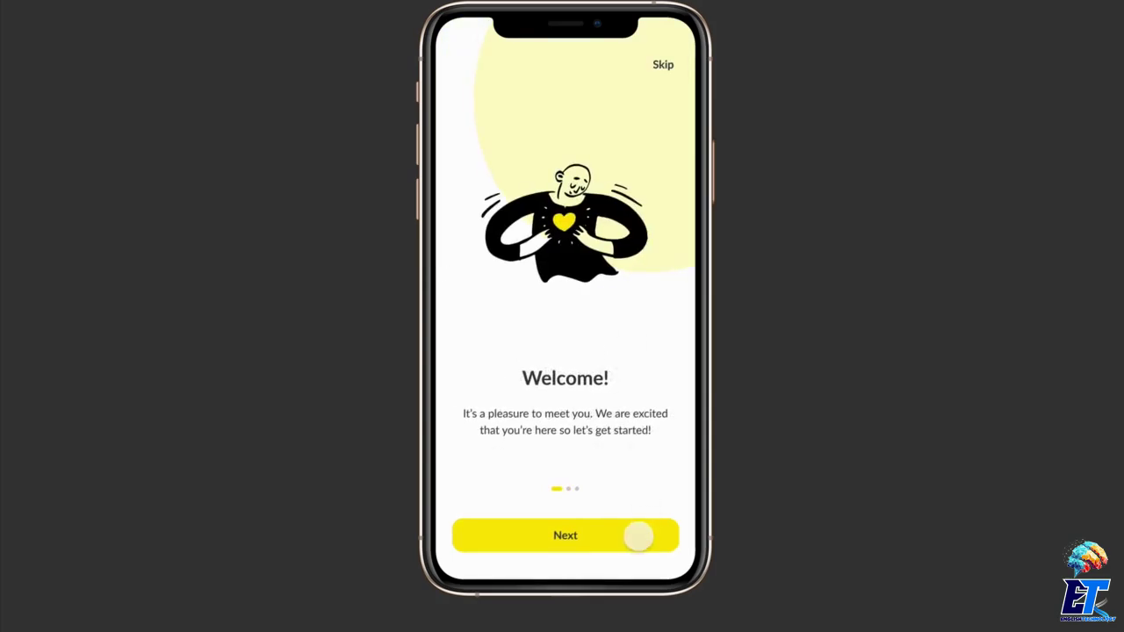
# Step: Advance from the Welcome screen through the remaining onboarding screens with their Next buttons
pyautogui.click(638, 536)
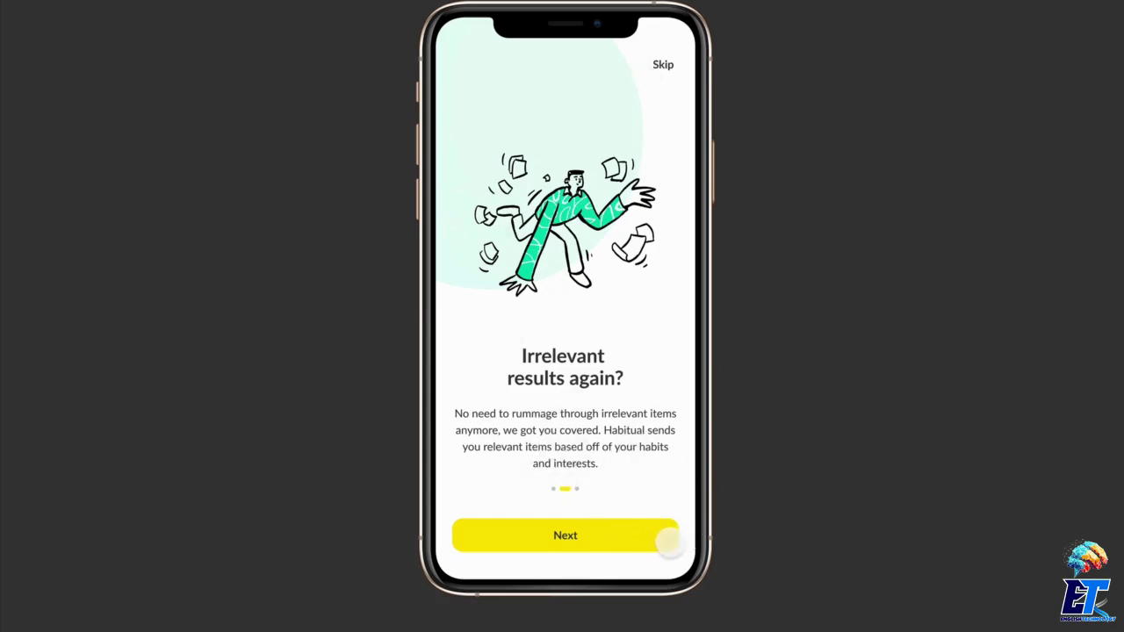
pyautogui.click(649, 541)
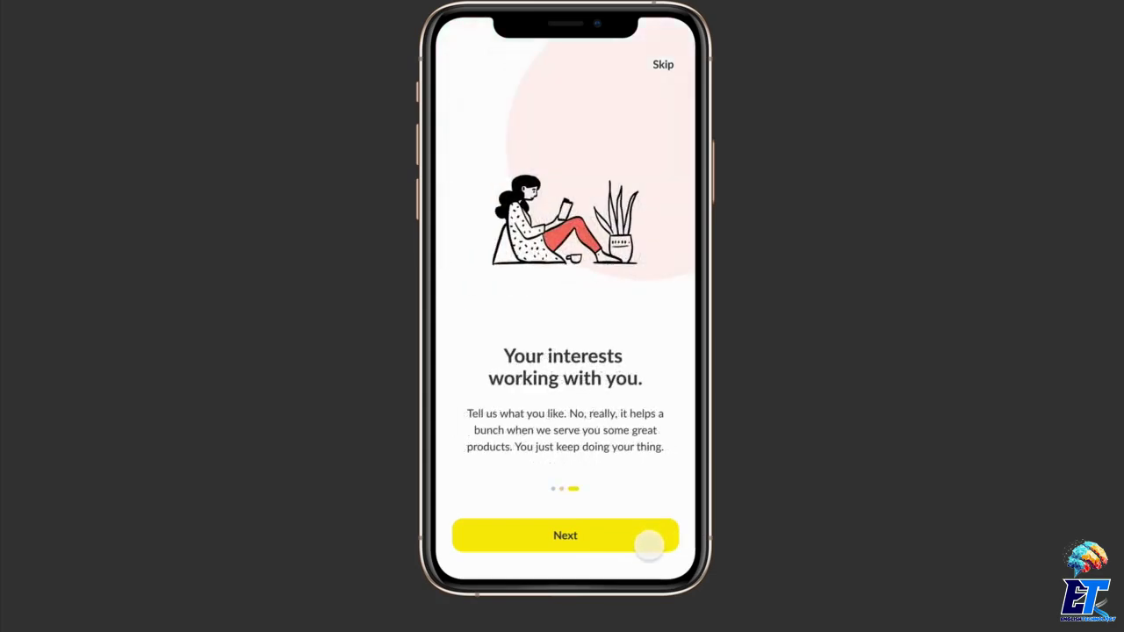
pyautogui.click(618, 539)
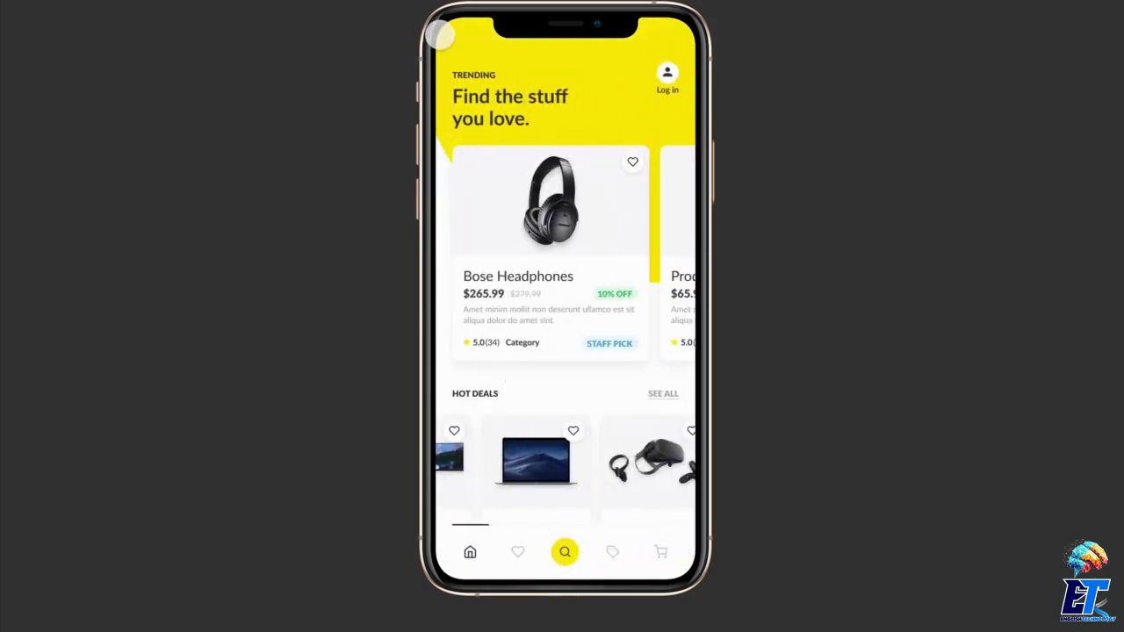
# Step: Replay the transition from the final onboarding screen's "Ask me again later" link to the home screen several times
pyautogui.press('Left')
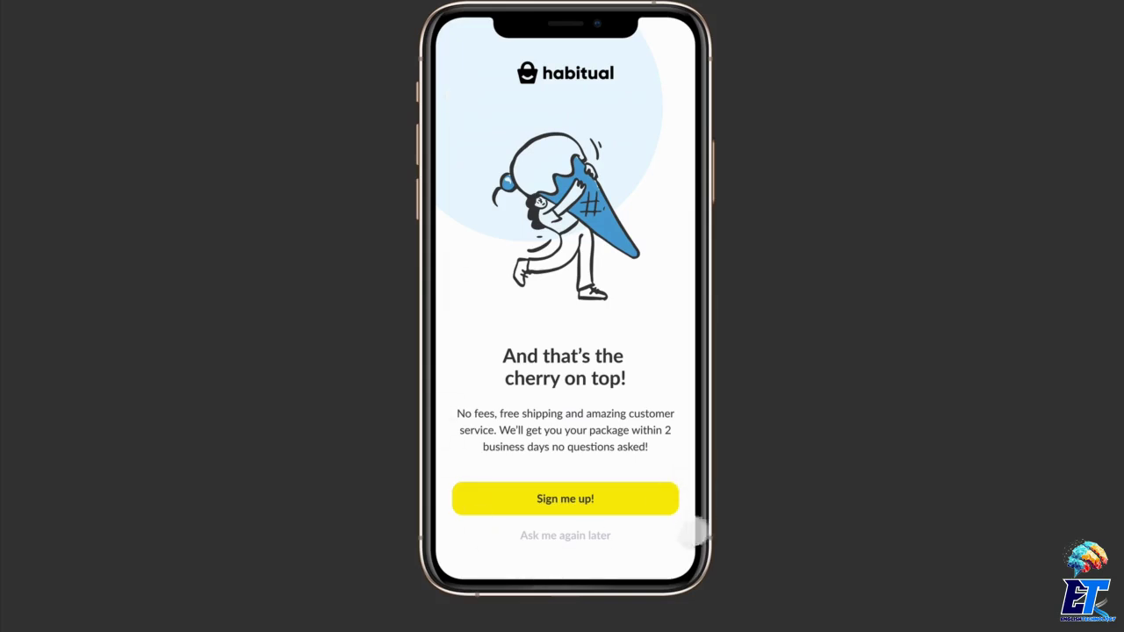
pyautogui.click(603, 544)
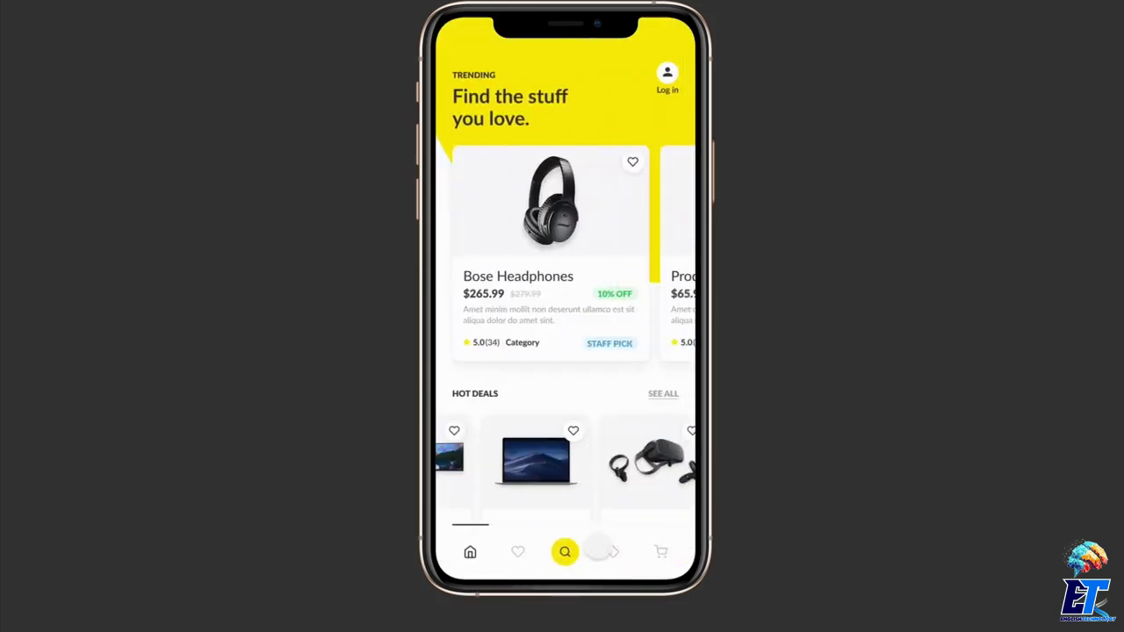
pyautogui.press('Left')
pyautogui.click(600, 544)
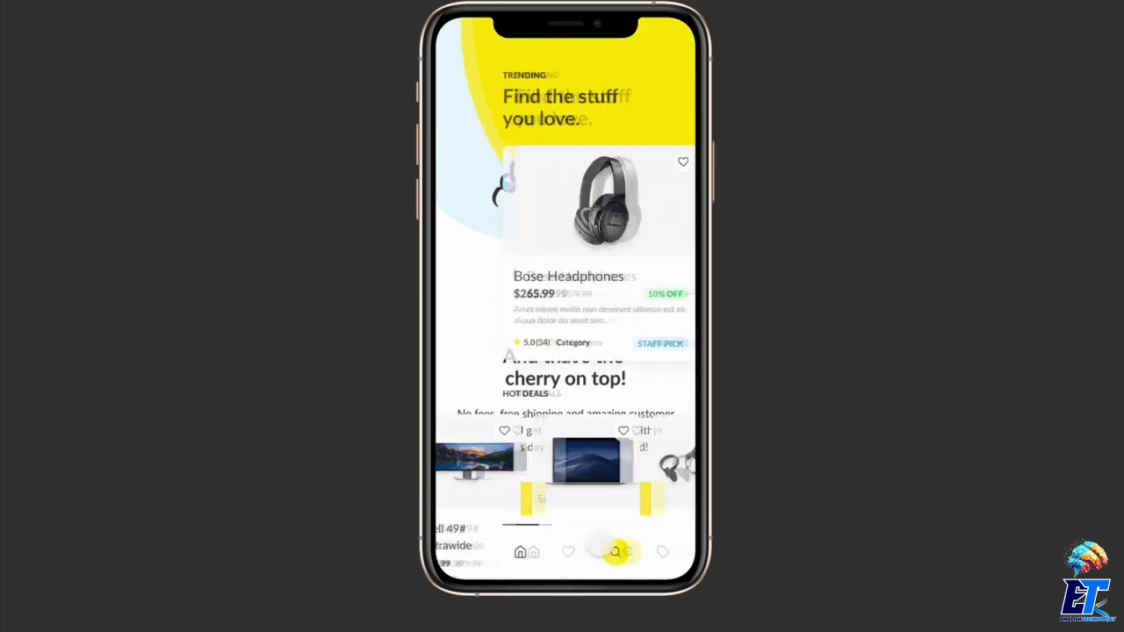
pyautogui.press('Left')
pyautogui.click(599, 544)
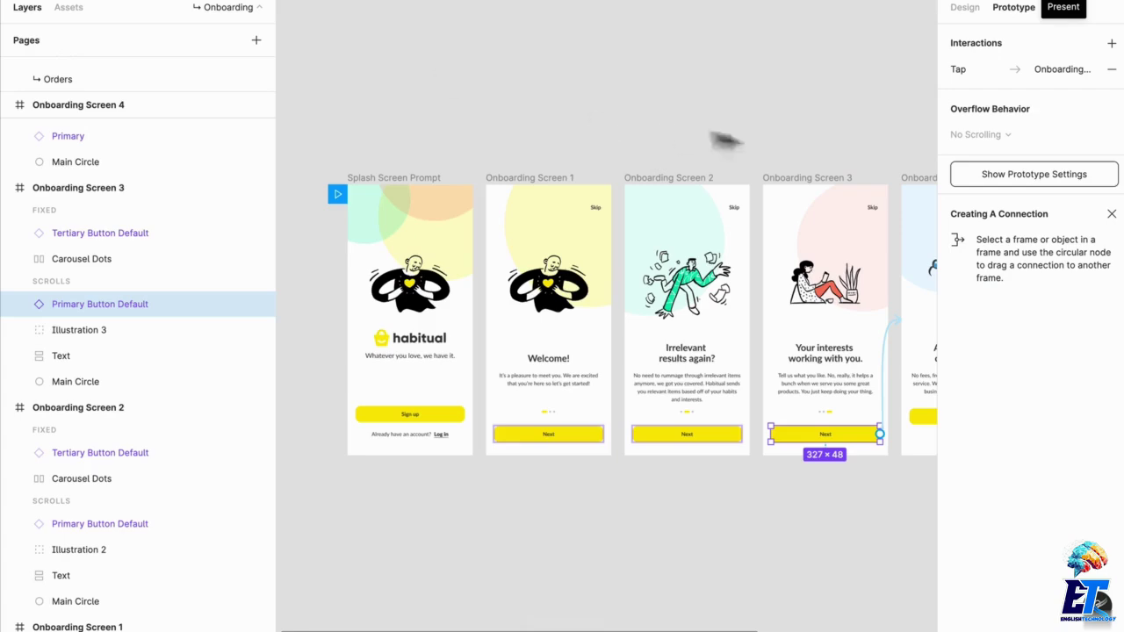
# Step: Return to the design file and examine the "Ask me again later" connection from Onboarding Screen 4 to the home frame
pyautogui.hscroll(10, 726, 140)
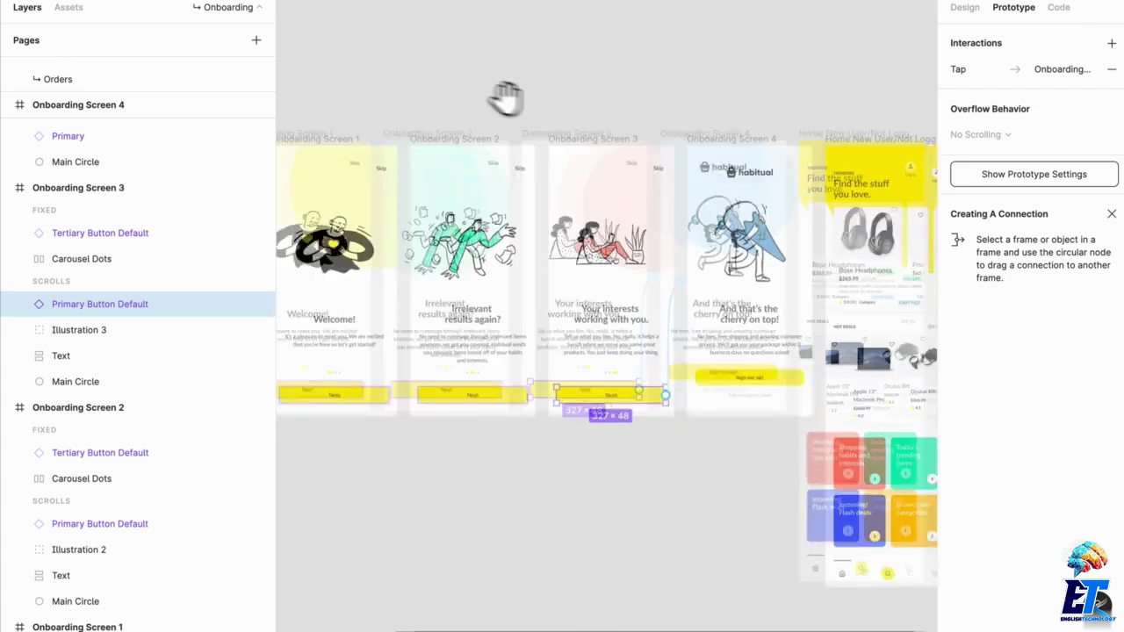
pyautogui.click(645, 426)
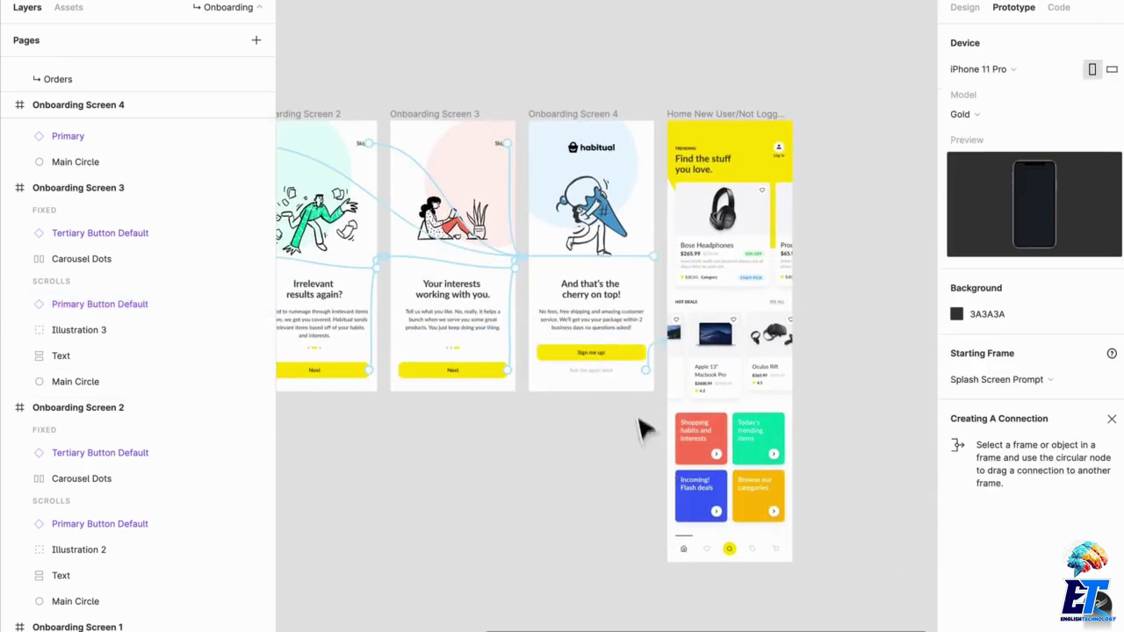
pyautogui.keyDown('ctrl'); pyautogui.scroll(5, 665, 377); pyautogui.keyUp('ctrl')
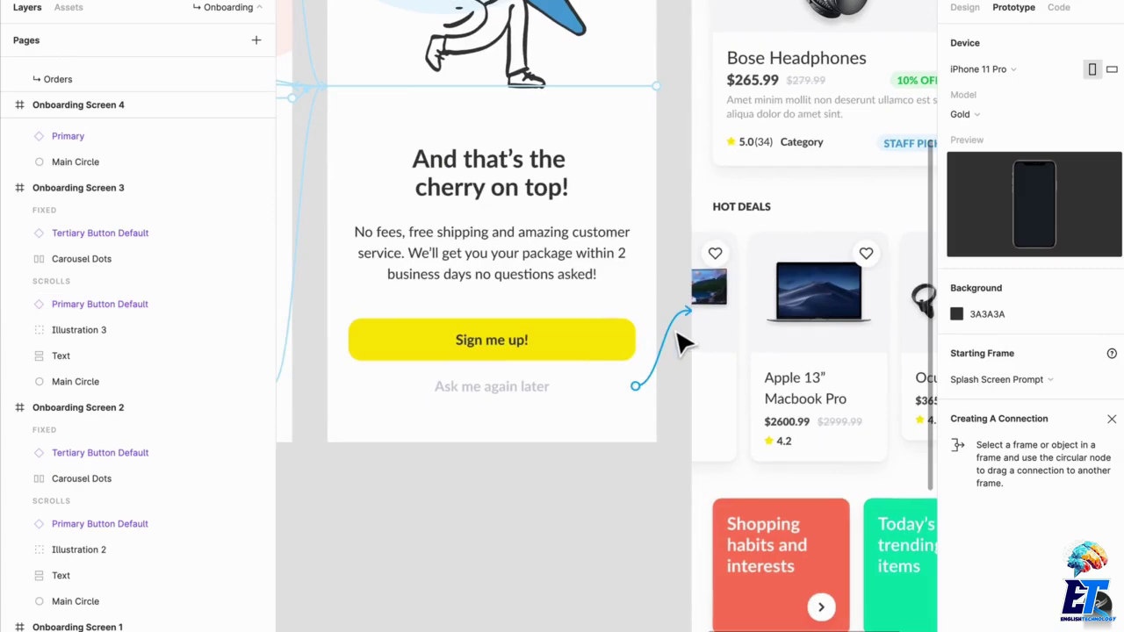
pyautogui.moveTo(683, 343); pyautogui.dragTo(683, 339)
pyautogui.click(762, 253)
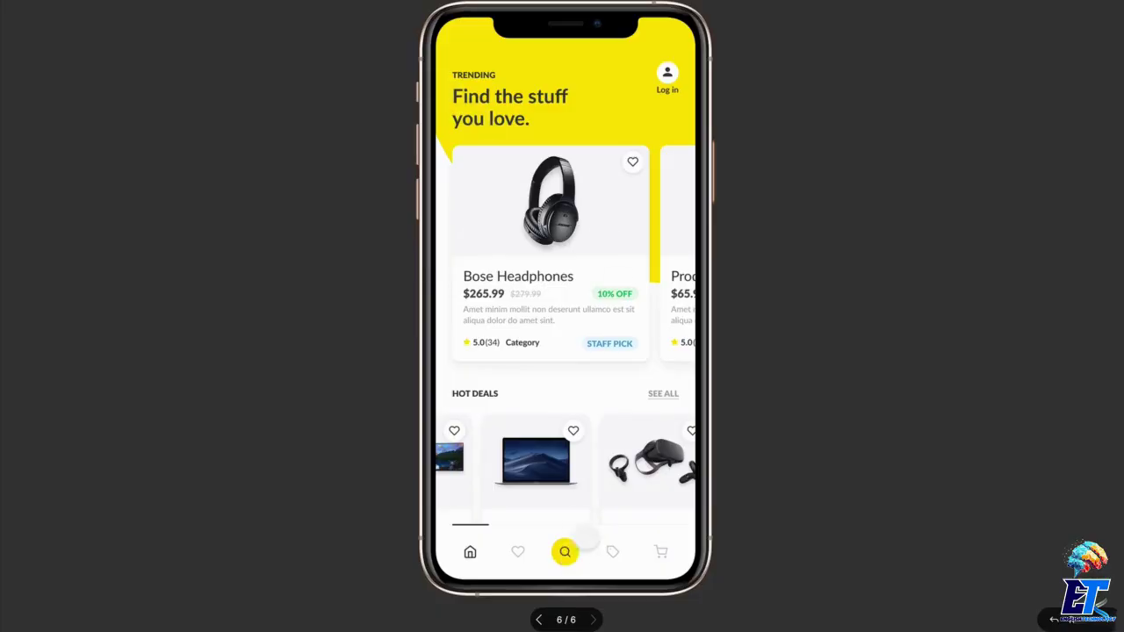
# Step: In the prototype preview, step back to the last onboarding screen and repeat its "Ask me again later" transition to study the animation
pyautogui.press('Left')
pyautogui.click(582, 535)
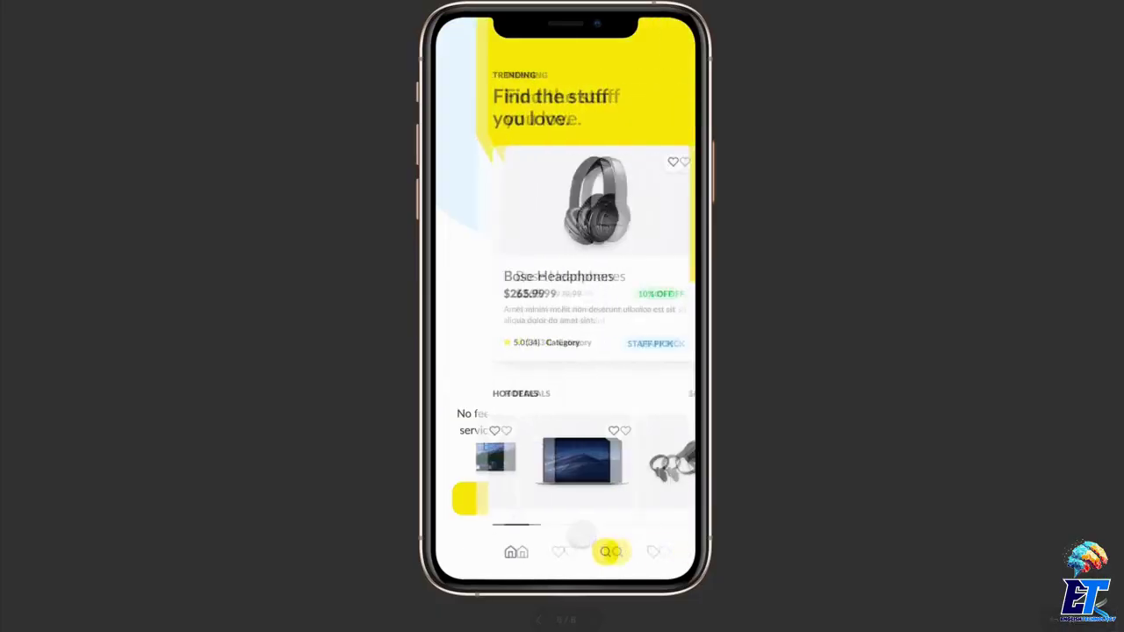
pyautogui.press('Left')
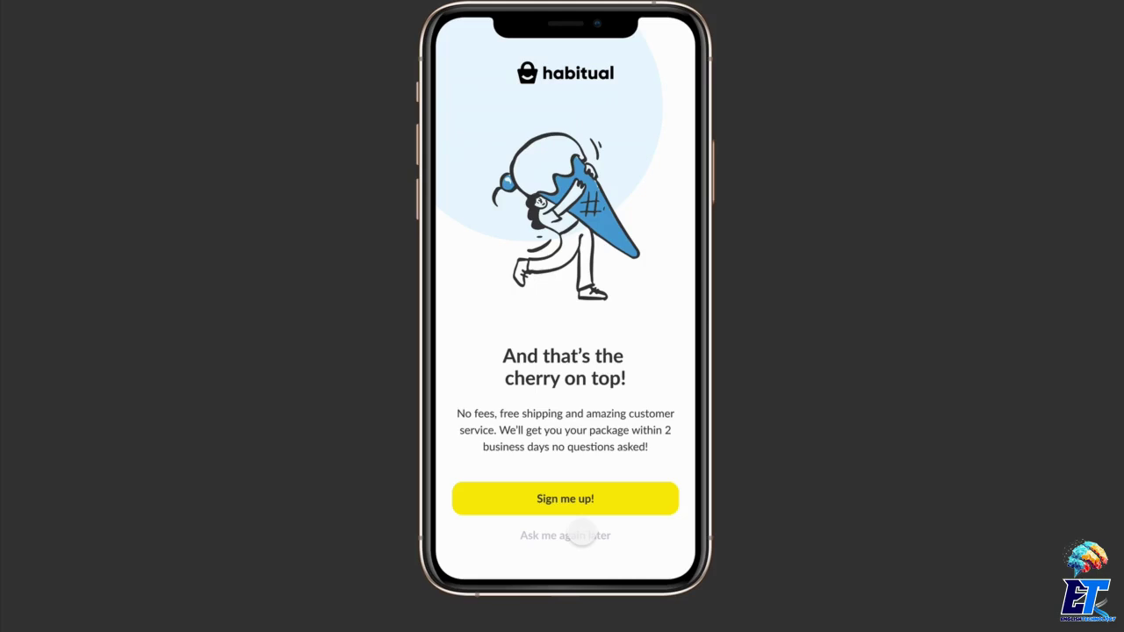
pyautogui.click(582, 535)
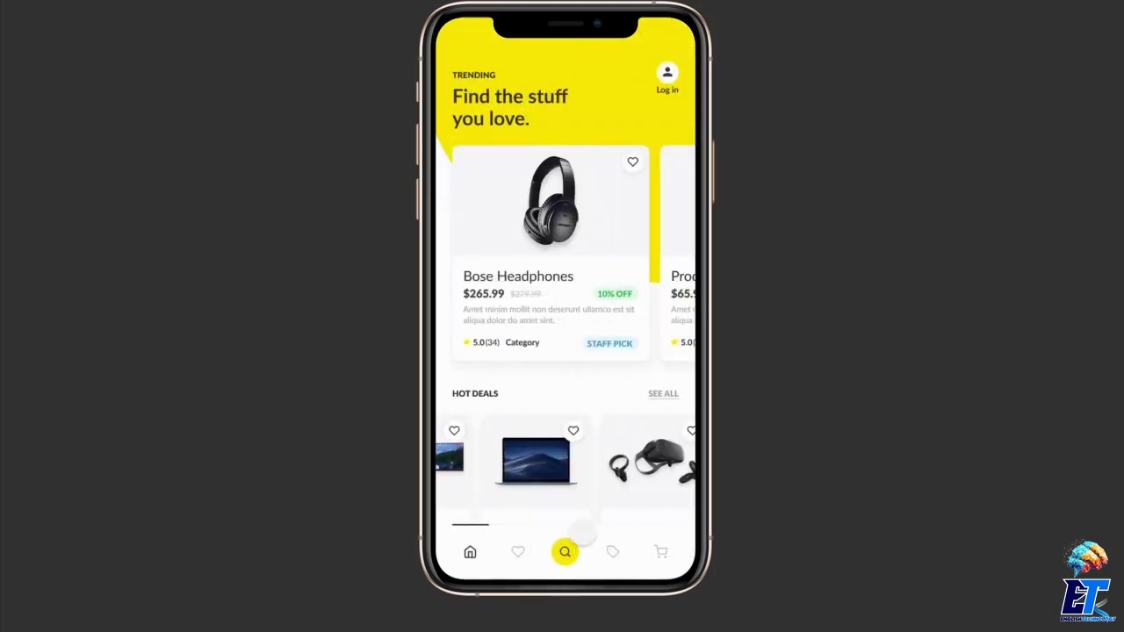
pyautogui.press('Left')
pyautogui.click(583, 535)
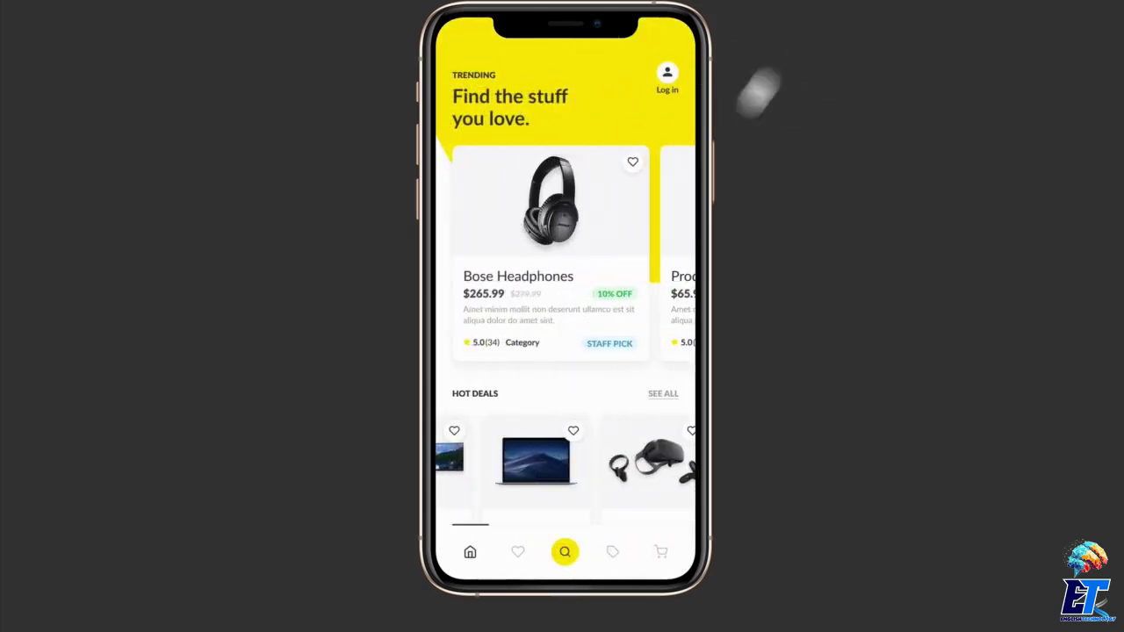
# Step: Go back to the last onboarding screen and swipe back and forth through the onboarding screens to test the drag interactions
pyautogui.click(665, 85)
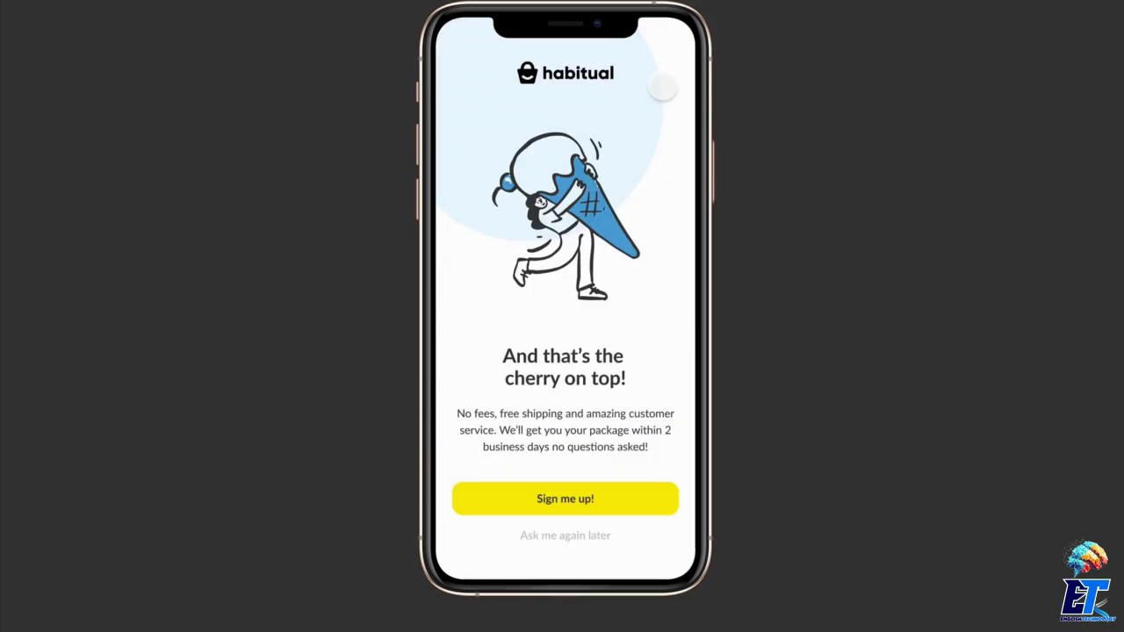
pyautogui.moveTo(472, 498); pyautogui.dragTo(928, 296)
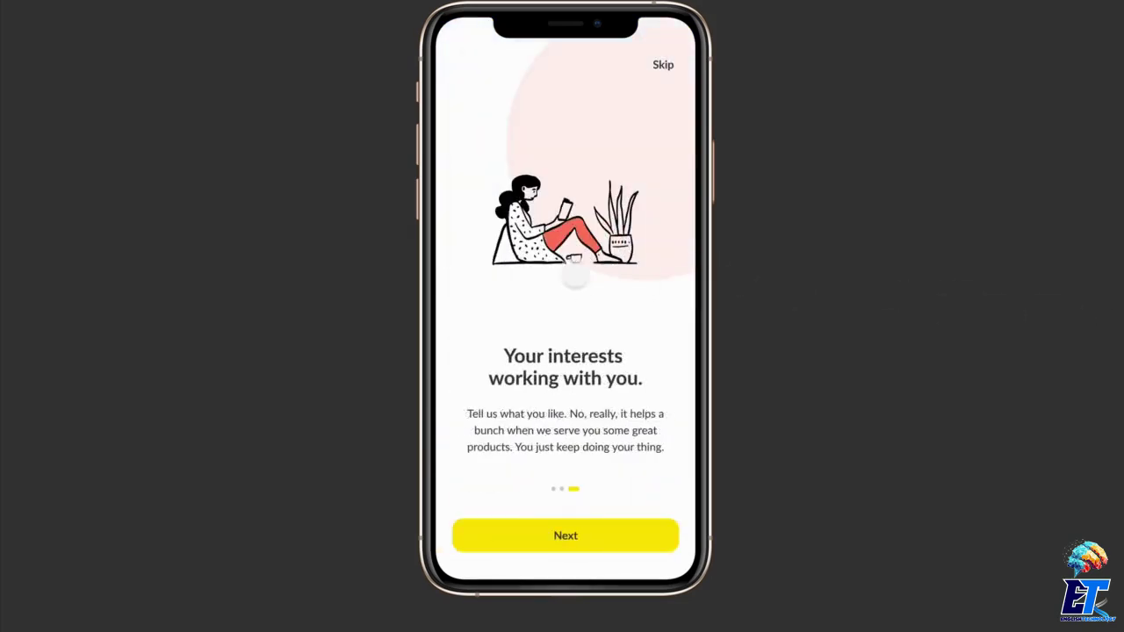
pyautogui.moveTo(571, 276); pyautogui.dragTo(897, 304)
pyautogui.moveTo(534, 268); pyautogui.dragTo(865, 255)
pyautogui.moveTo(692, 277); pyautogui.dragTo(487, 268)
pyautogui.moveTo(667, 263); pyautogui.dragTo(404, 255)
pyautogui.moveTo(474, 264); pyautogui.dragTo(710, 276)
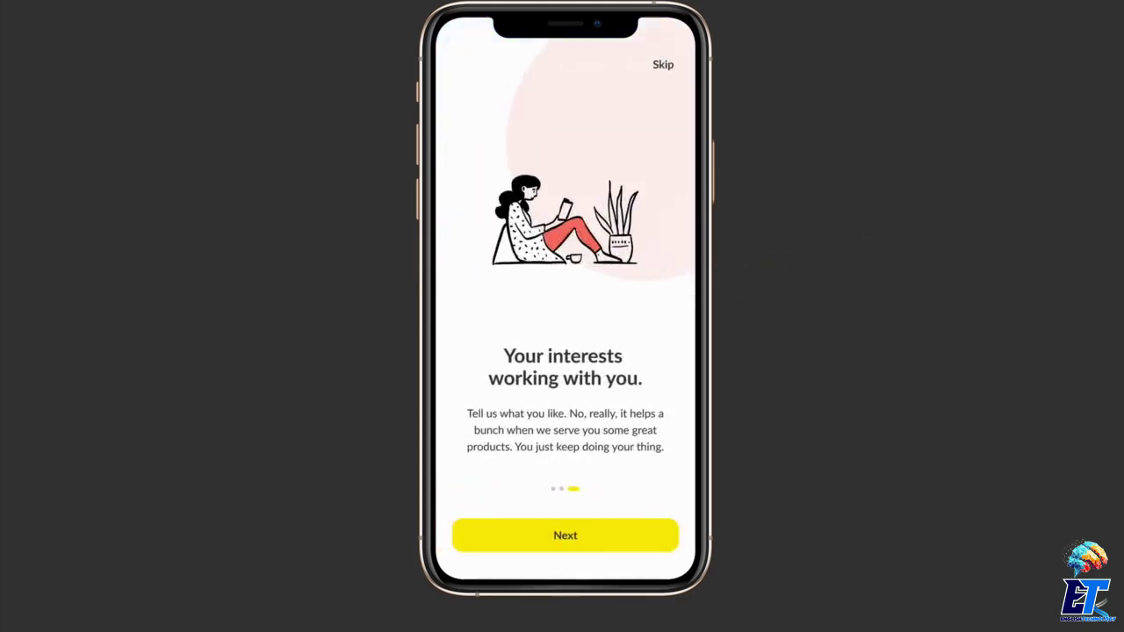
pyautogui.moveTo(527, 264); pyautogui.dragTo(492, 263)
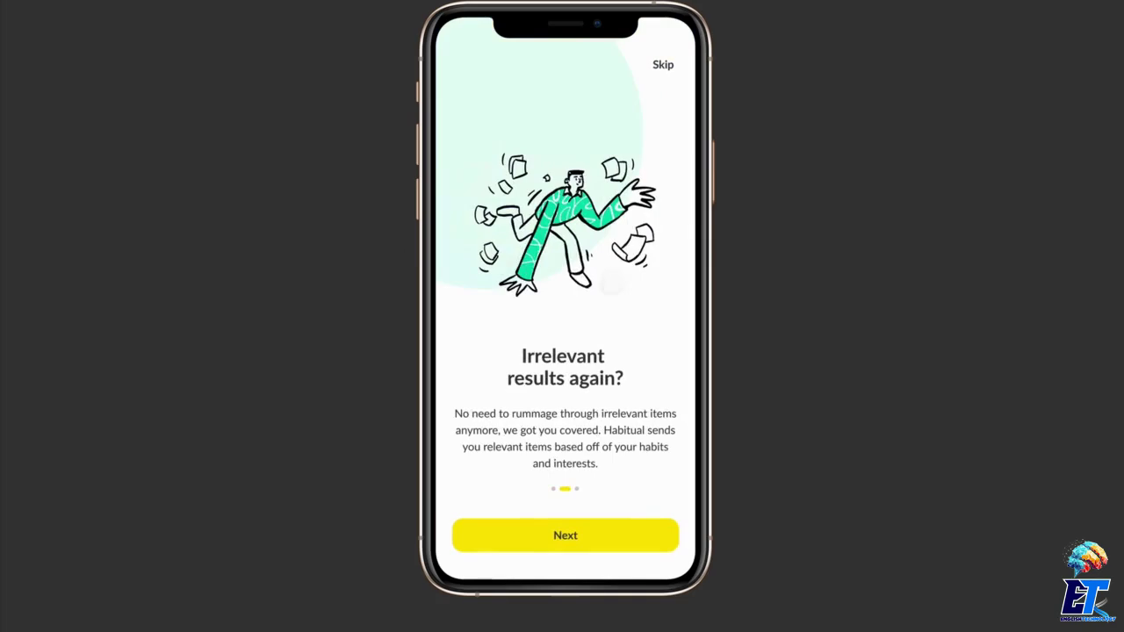
# Step: Swipe forward through the remaining onboarding screens and follow the "Ask me again later" link to the home screen
pyautogui.moveTo(668, 263); pyautogui.dragTo(500, 279)
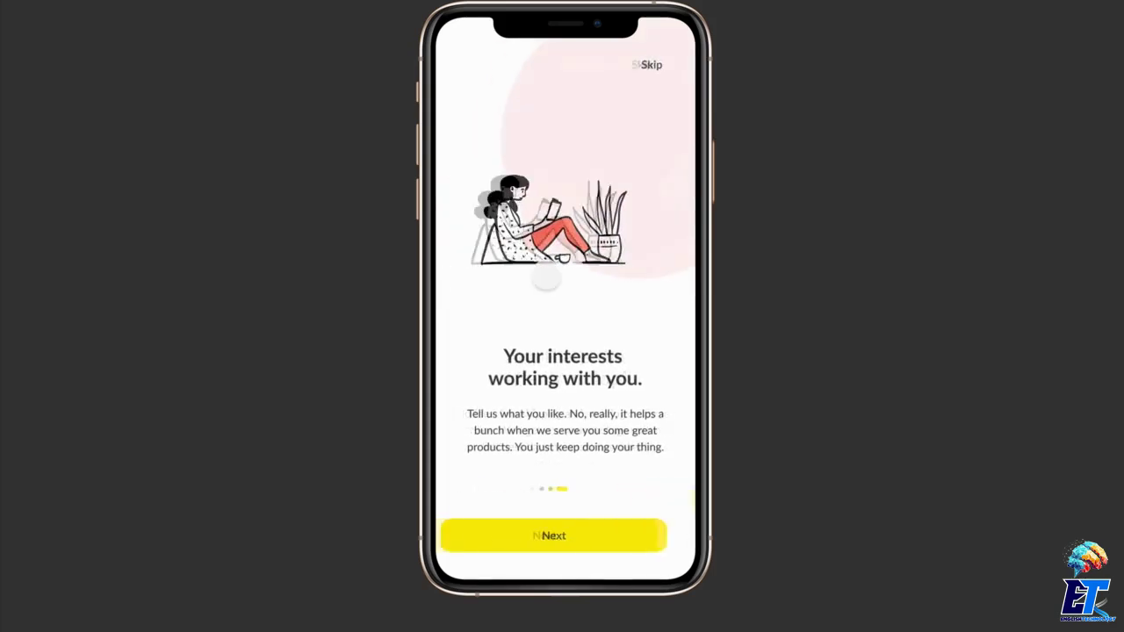
pyautogui.moveTo(627, 268); pyautogui.dragTo(377, 279)
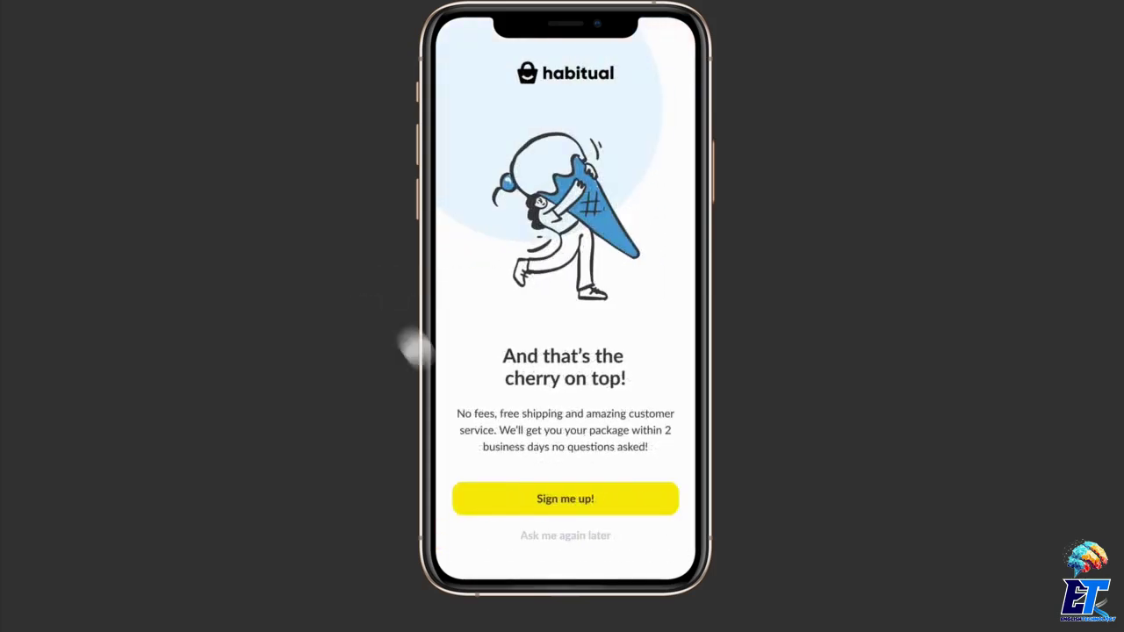
pyautogui.click(595, 540)
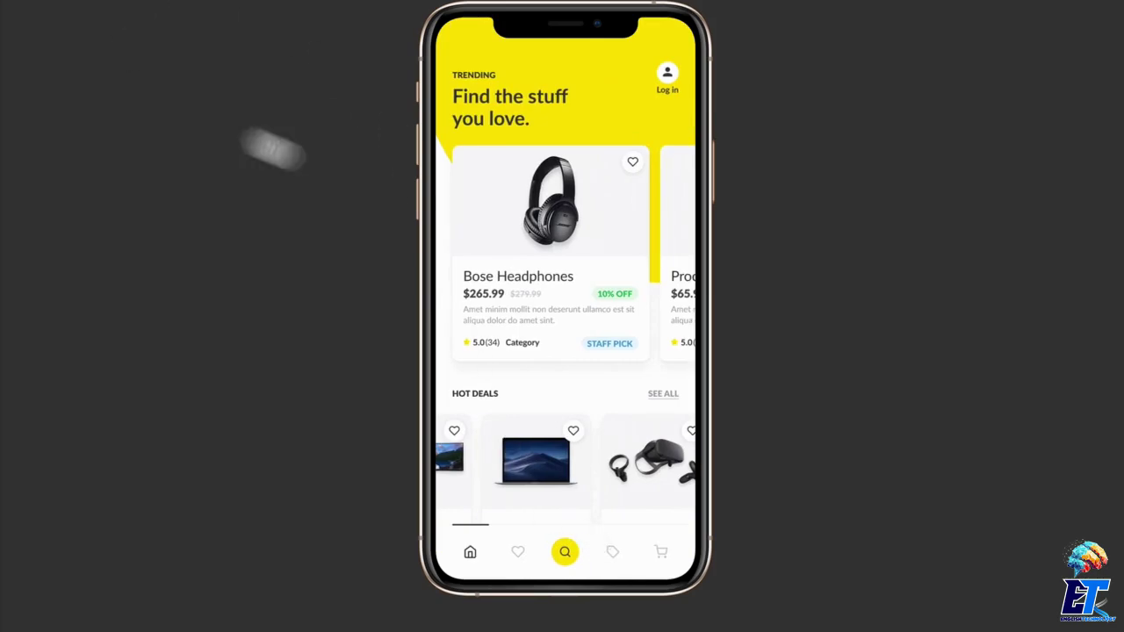
# Step: Test the home screen's vertical scrolling and the horizontal scrolling of its trending and hot deals carousels
pyautogui.moveTo(626, 362); pyautogui.dragTo(604, 427)
pyautogui.moveTo(662, 235); pyautogui.dragTo(705, 230)
pyautogui.moveTo(636, 423); pyautogui.dragTo(685, 430)
pyautogui.moveTo(615, 518); pyautogui.dragTo(602, 413)
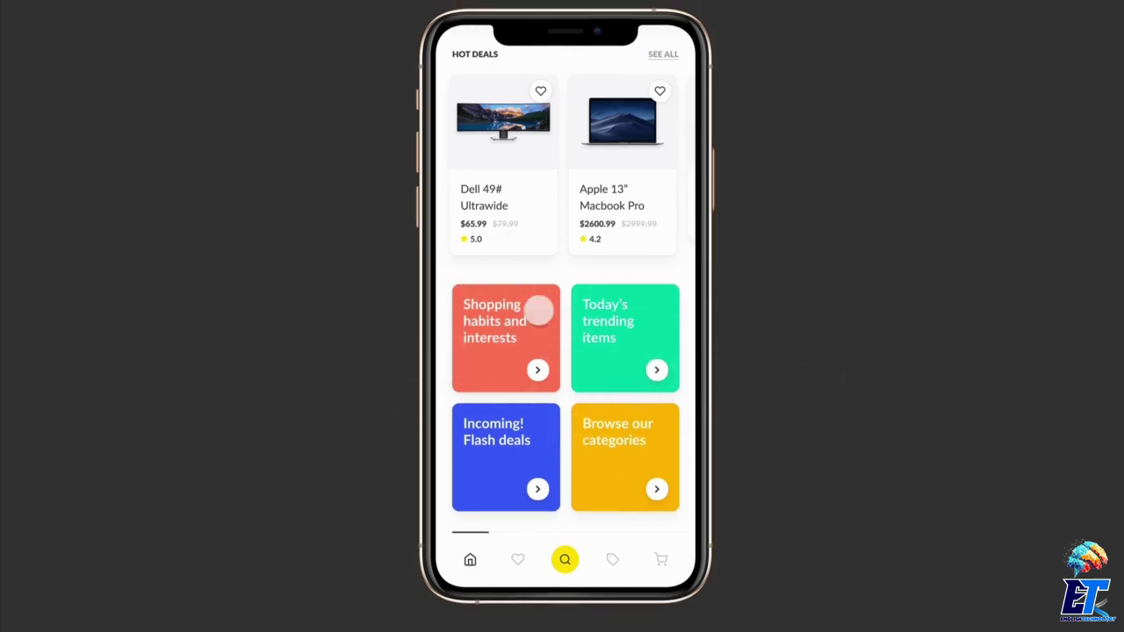
# Step: Return to the design file and inspect the prototype interactions of "Ask me again later" and "Sign me up!" on Onboarding Screen 4
pyautogui.press('Escape')
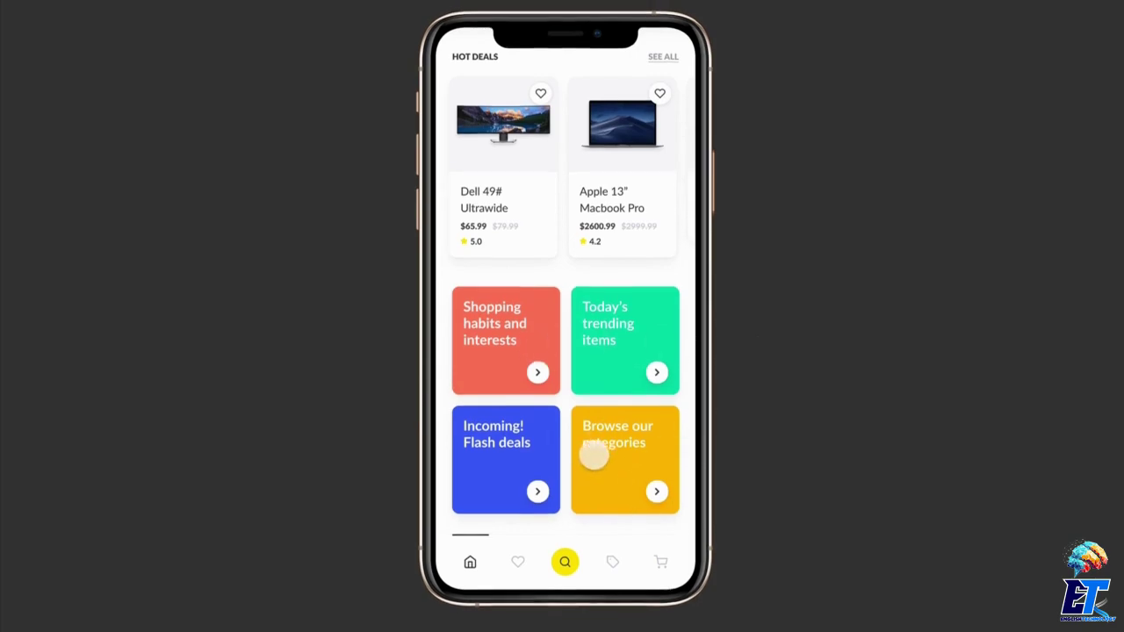
pyautogui.click(167, 16)
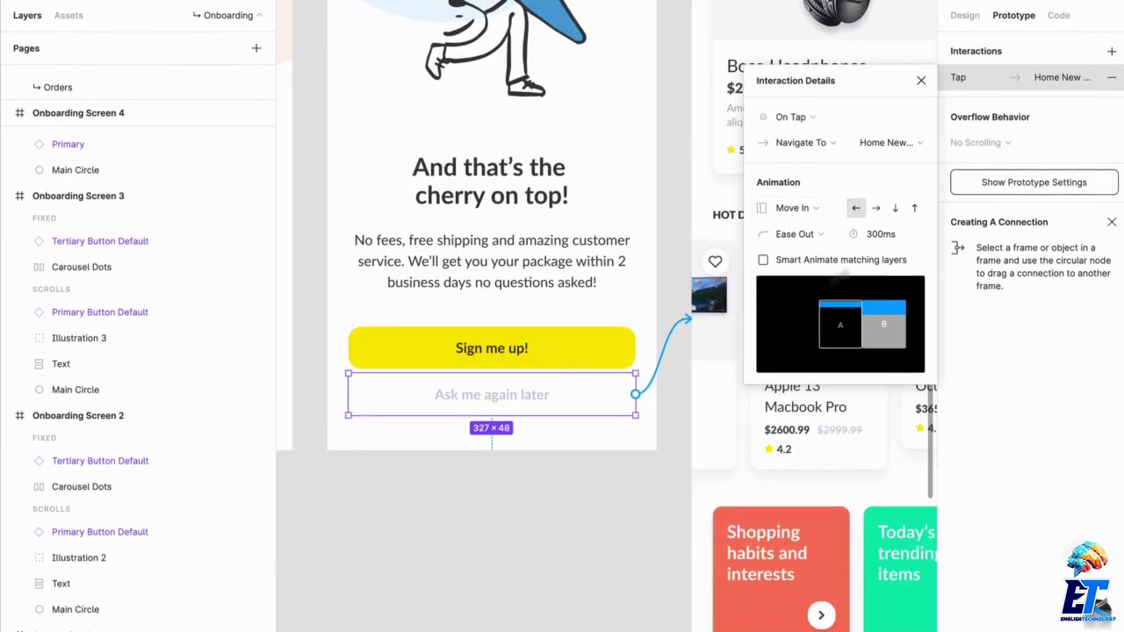
pyautogui.click(639, 489)
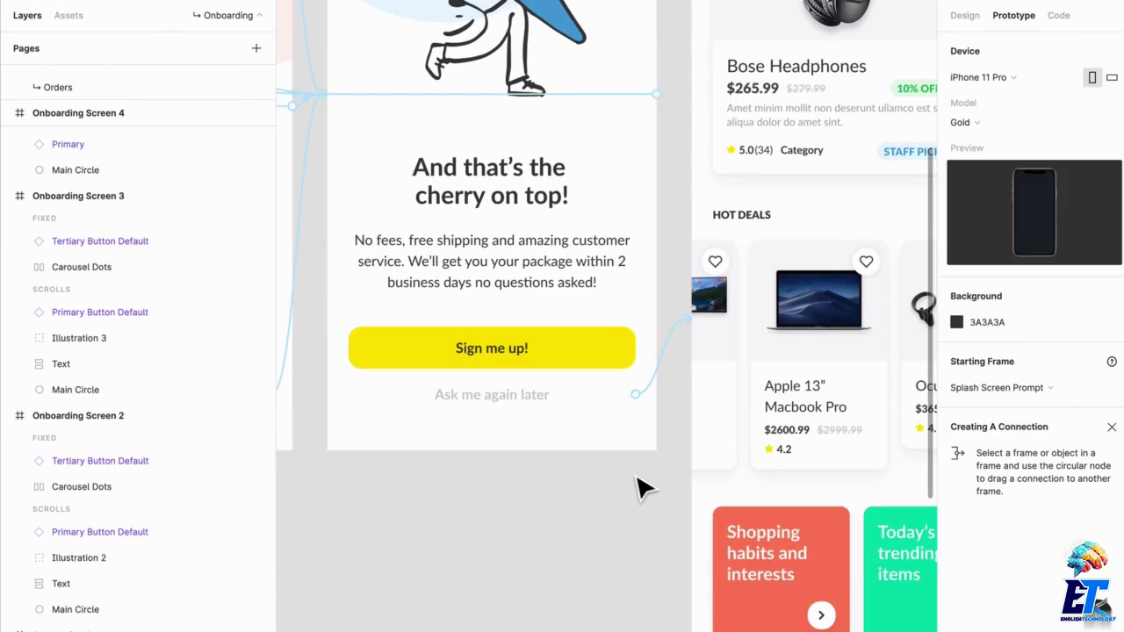
pyautogui.click(572, 399)
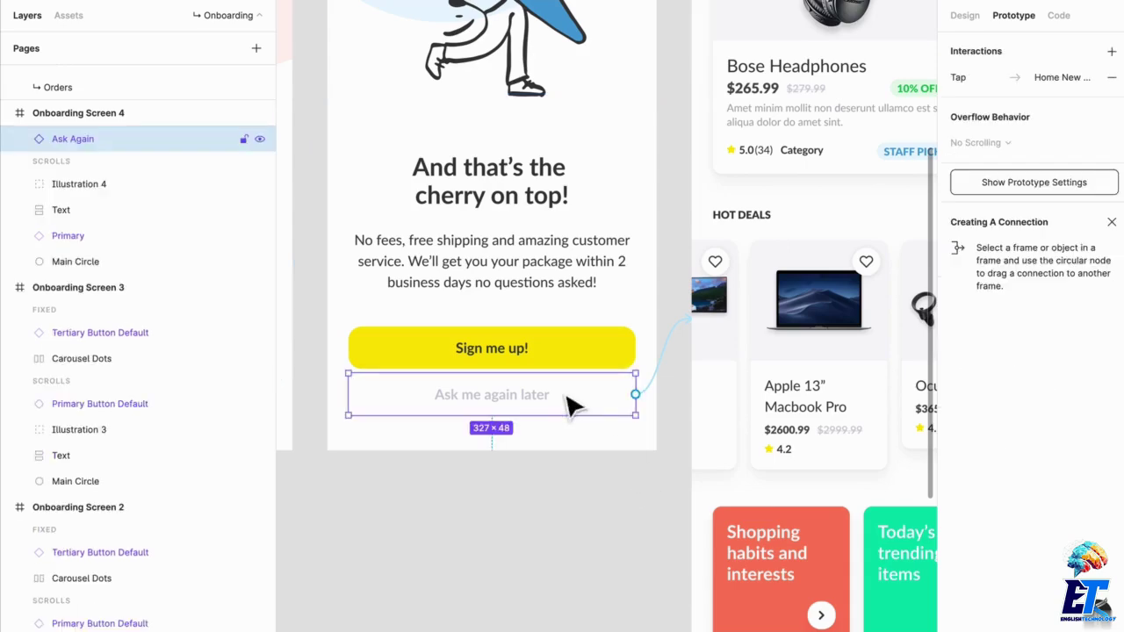
pyautogui.click(581, 365)
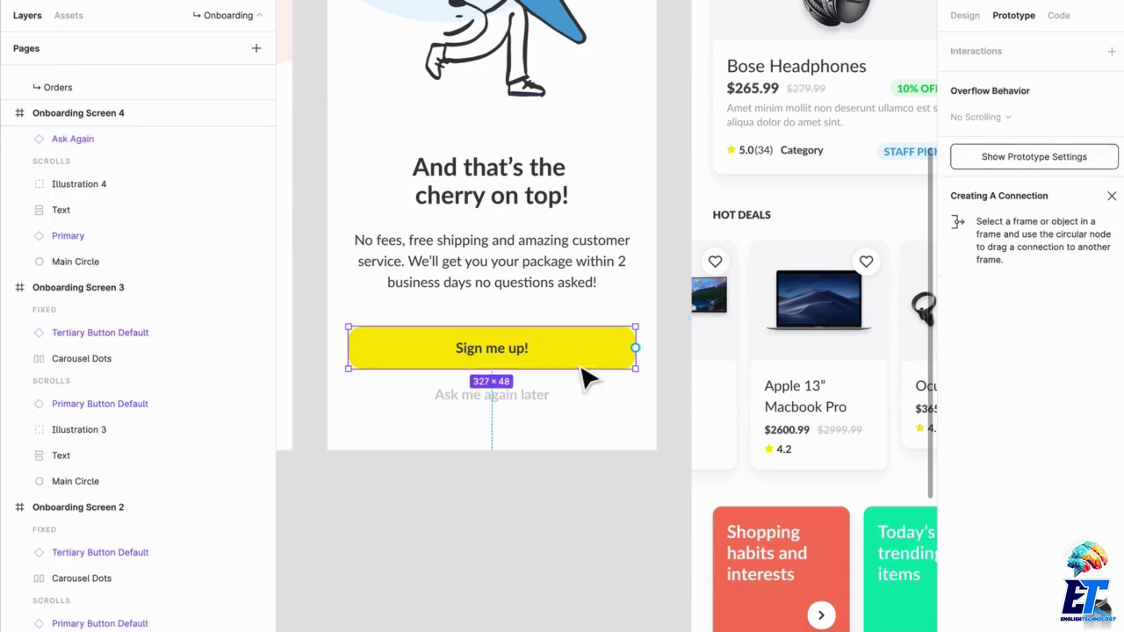
# Step: Select the text block on Onboarding Screen 4 and the carousel dots on Onboarding Screen 3 to compare their matching layers across frames
pyautogui.click(572, 231)
pyautogui.scroll(-2, 592, 218)
pyautogui.hscroll(3, 660, 325)
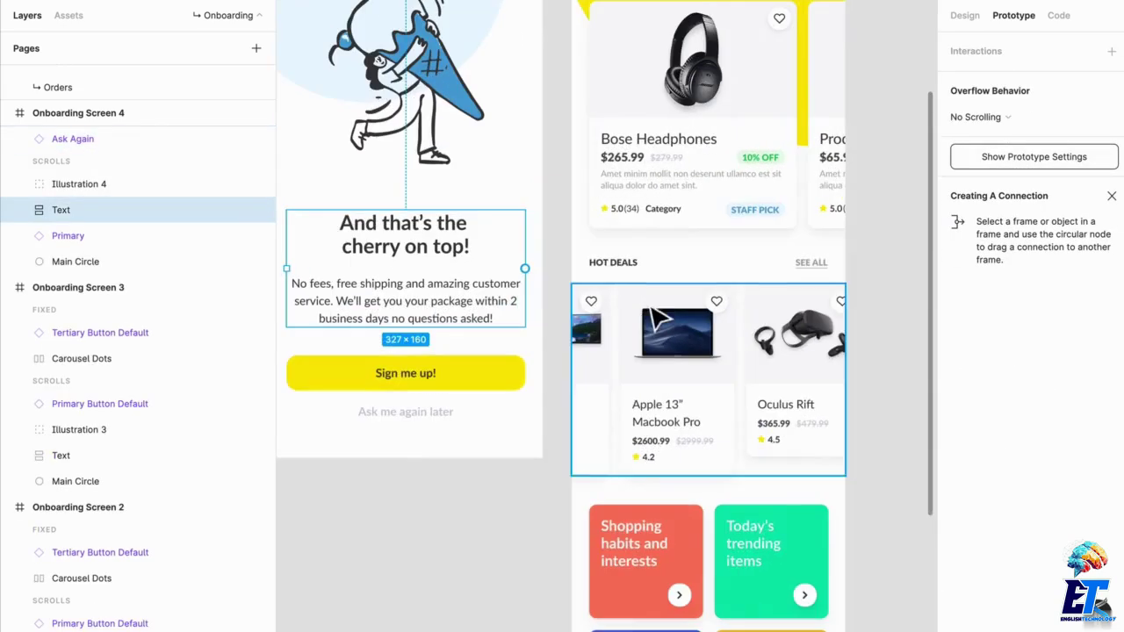
pyautogui.hscroll(-5, 615, 396)
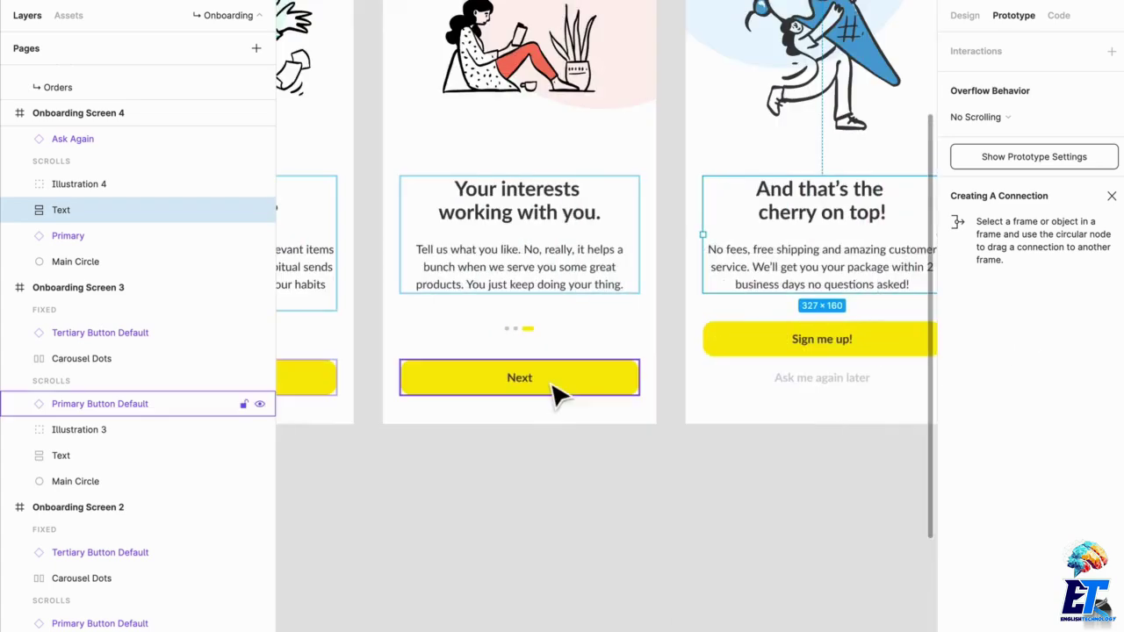
pyautogui.click(530, 332)
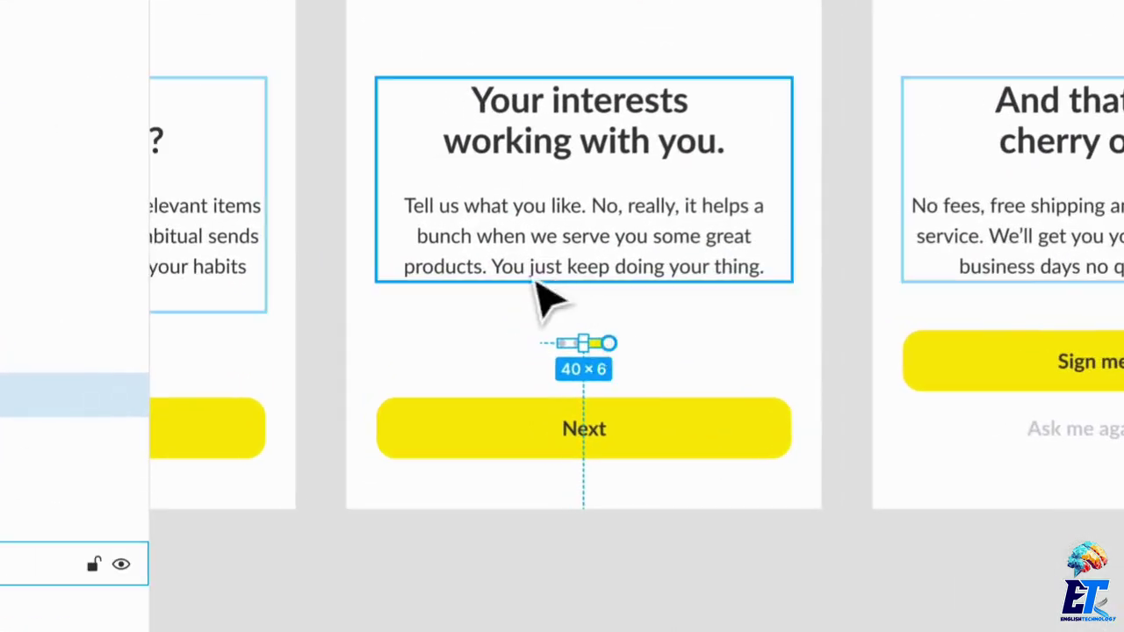
pyautogui.moveTo(537, 281); pyautogui.dragTo(943, 301)
pyautogui.moveTo(425, 338); pyautogui.dragTo(929, 459)
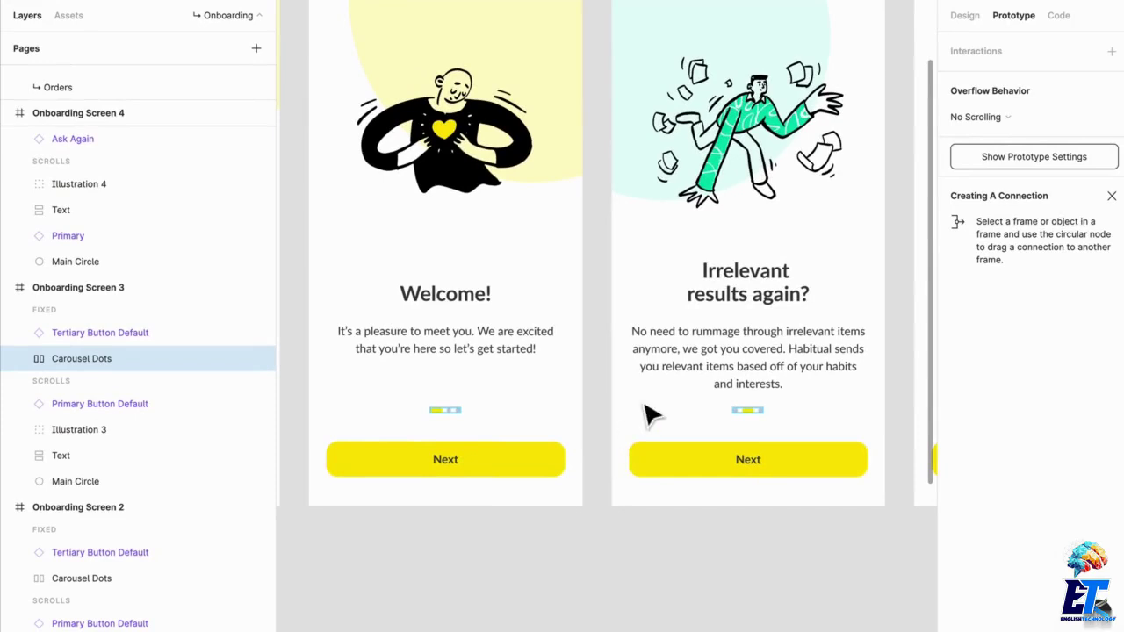
pyautogui.scroll(-2, 537, 274)
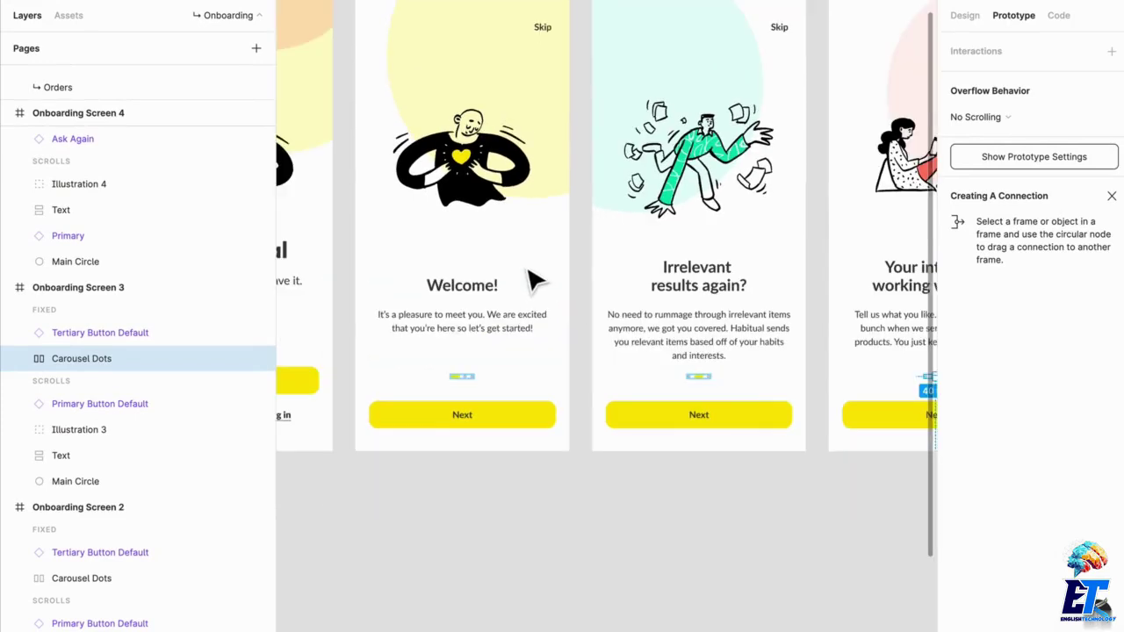
# Step: Select the Next button on Onboarding Screen 1 and expand its nested layers down to the Button Label to examine its layer structure
pyautogui.click(483, 416)
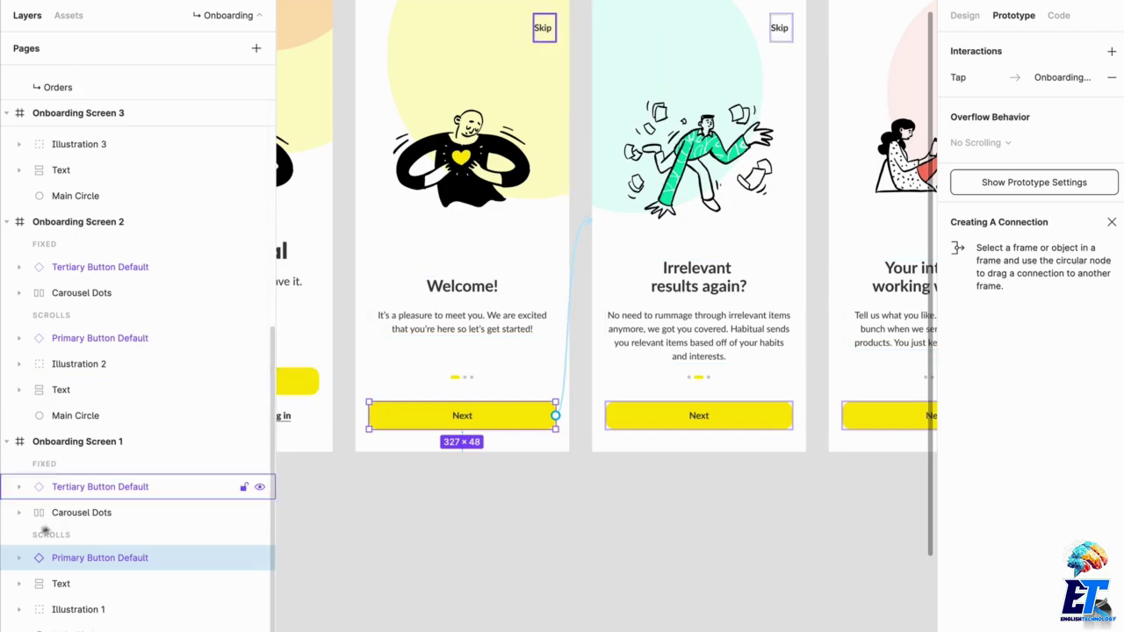
pyautogui.scroll(-1, 404, 413)
pyautogui.scroll(2, 418, 384)
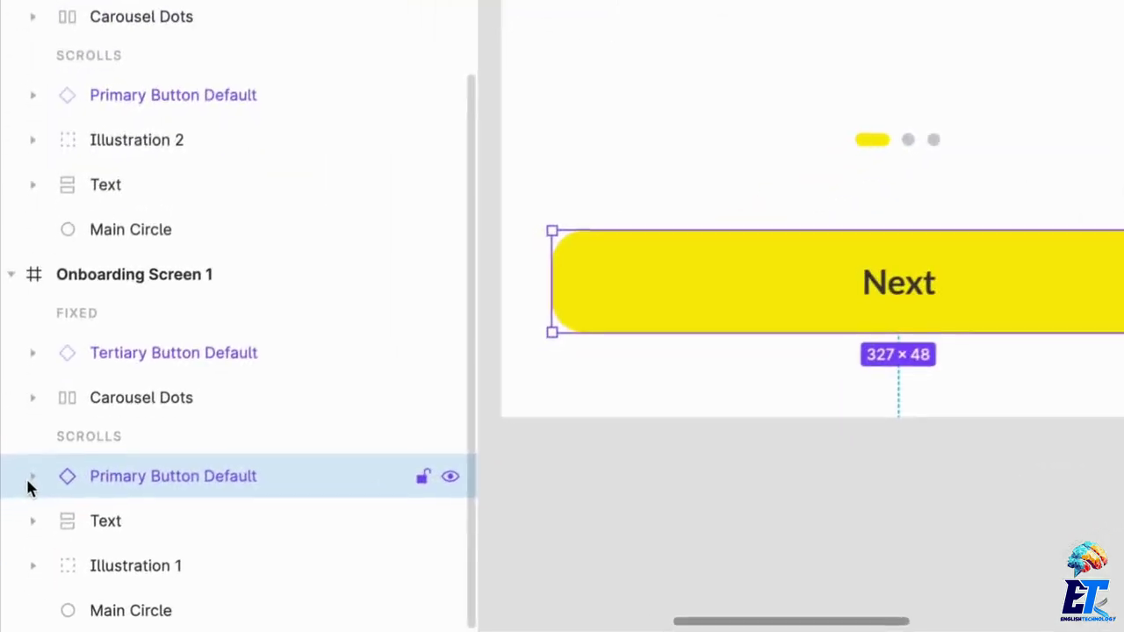
pyautogui.click(29, 478)
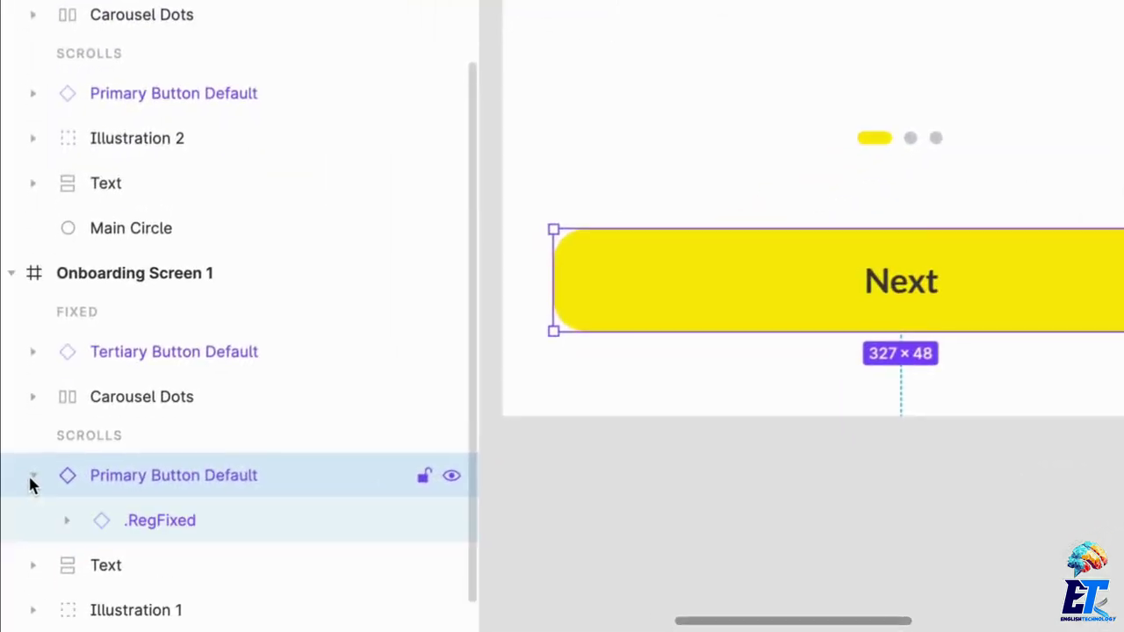
pyautogui.click(66, 518)
pyautogui.scroll(-1, 66, 518)
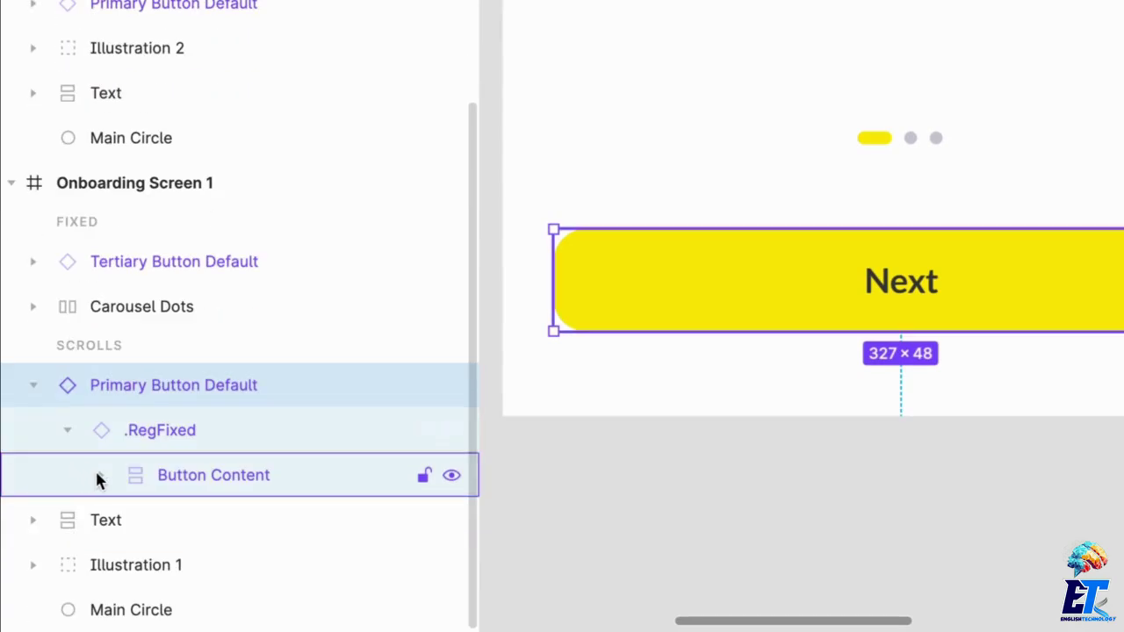
pyautogui.click(96, 475)
pyautogui.scroll(-1, 101, 483)
pyautogui.click(105, 489)
pyautogui.click(136, 474)
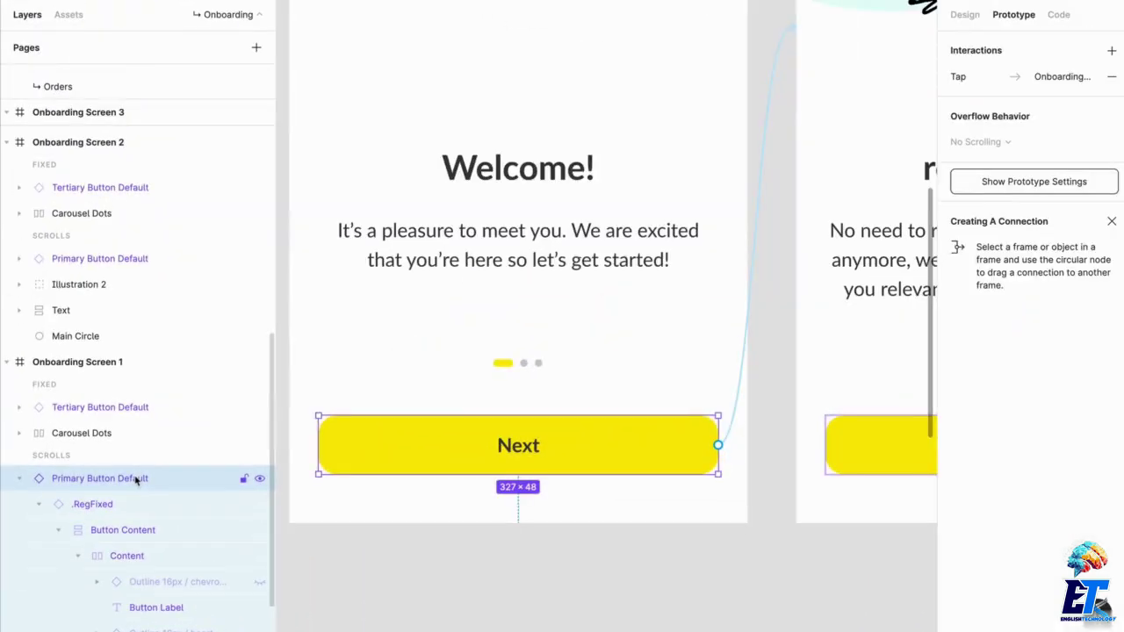
pyautogui.scroll(-5, 494, 515)
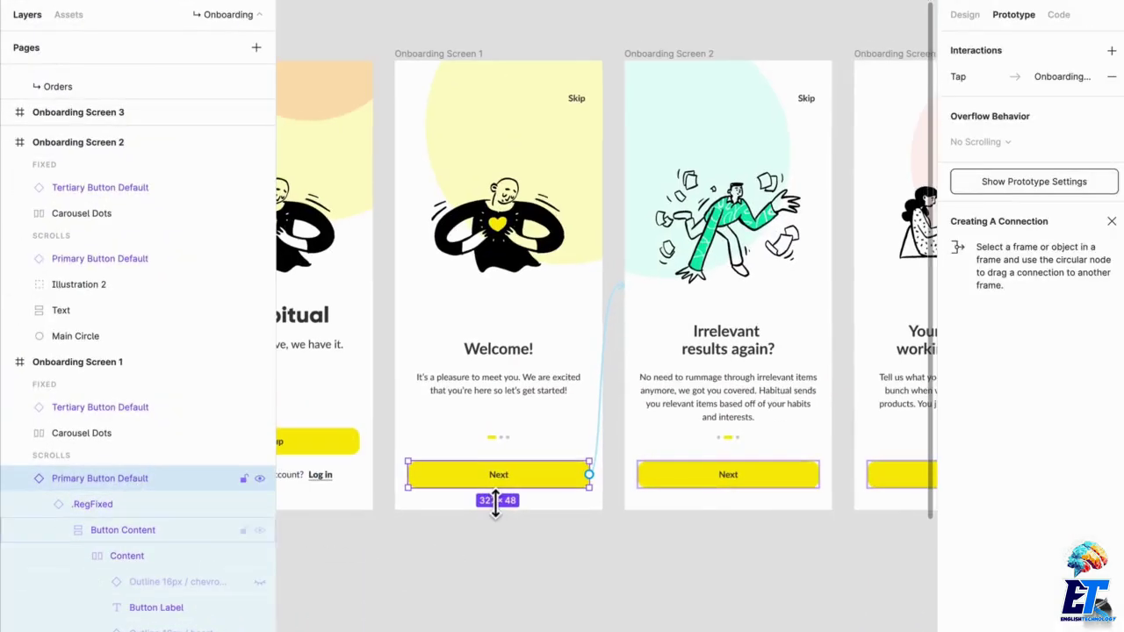